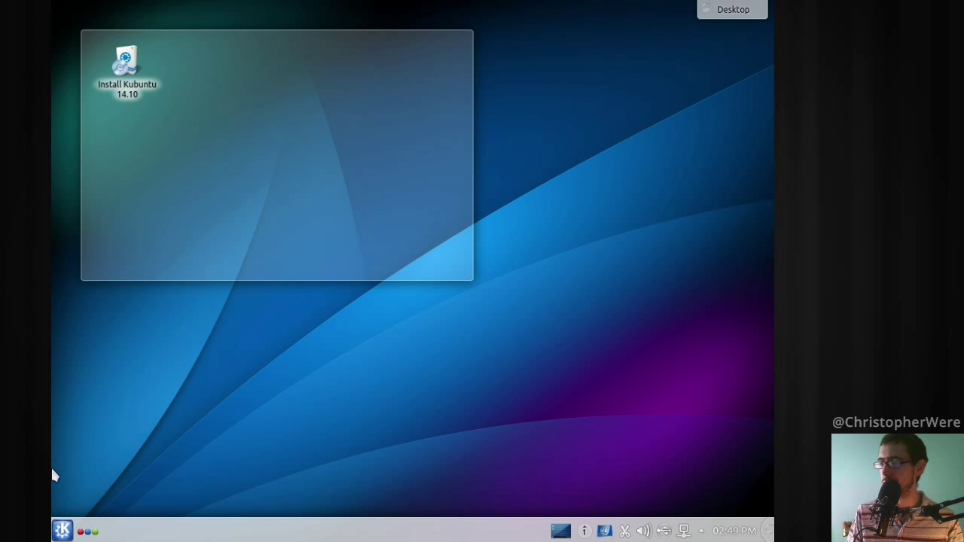
- Browse the launcher's Favorites and the Internet applications category, then close the menu
{"action": "left_click", "coordinate": [61, 532]}
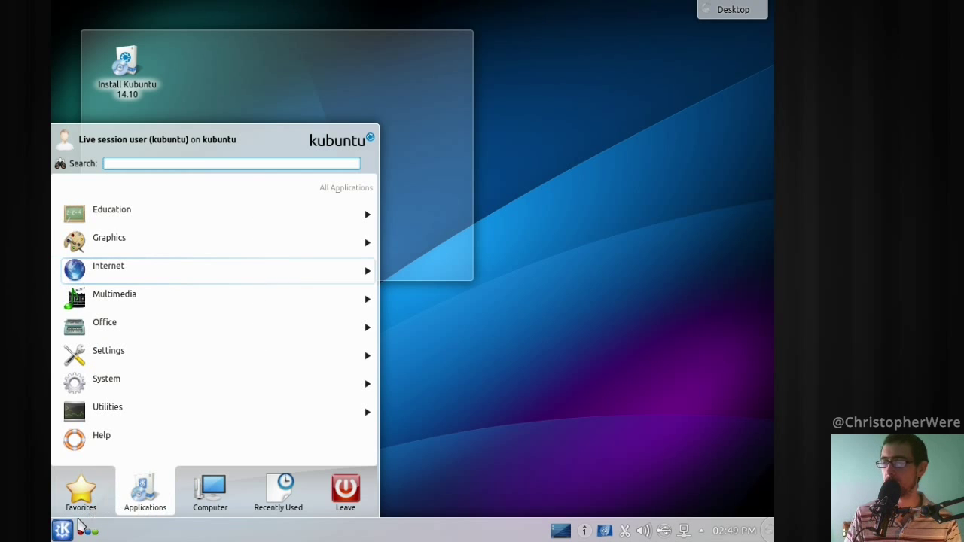
{"action": "mouse_move", "coordinate": [200, 501]}
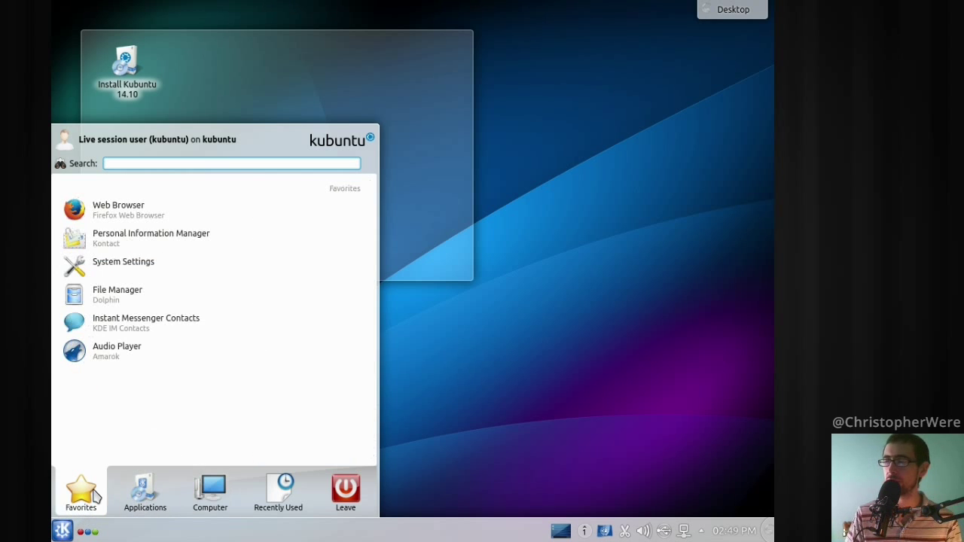
{"action": "left_click", "coordinate": [63, 532]}
{"action": "left_click", "coordinate": [63, 532]}
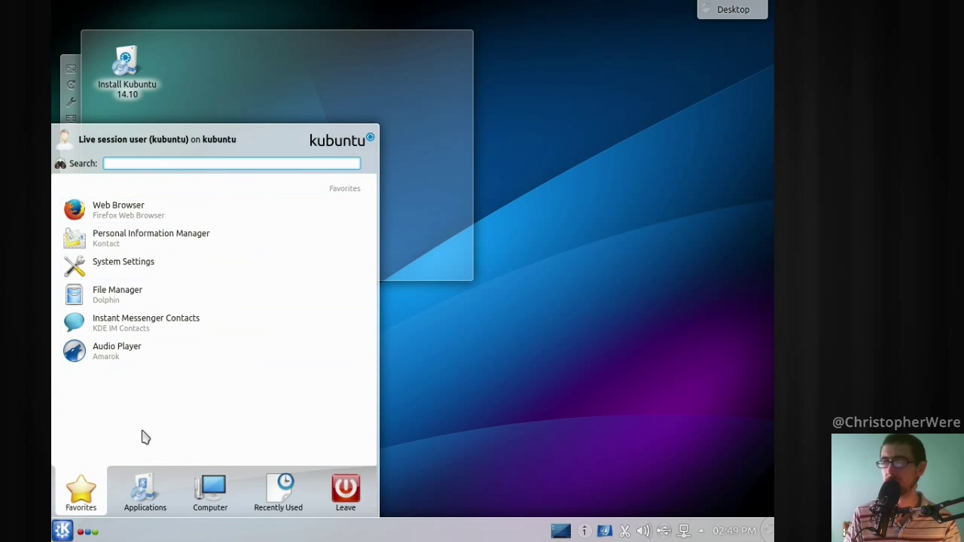
{"action": "mouse_move", "coordinate": [155, 506]}
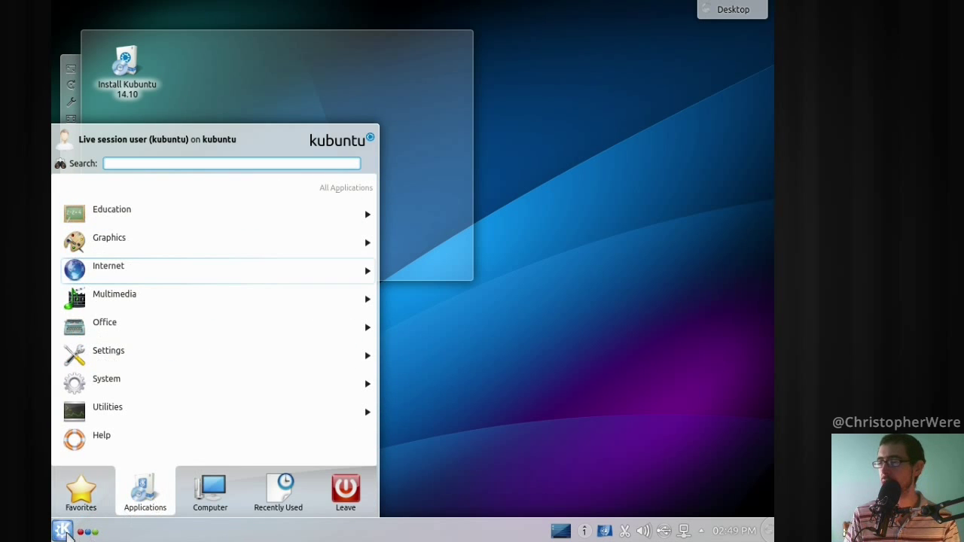
{"action": "left_click", "coordinate": [146, 269]}
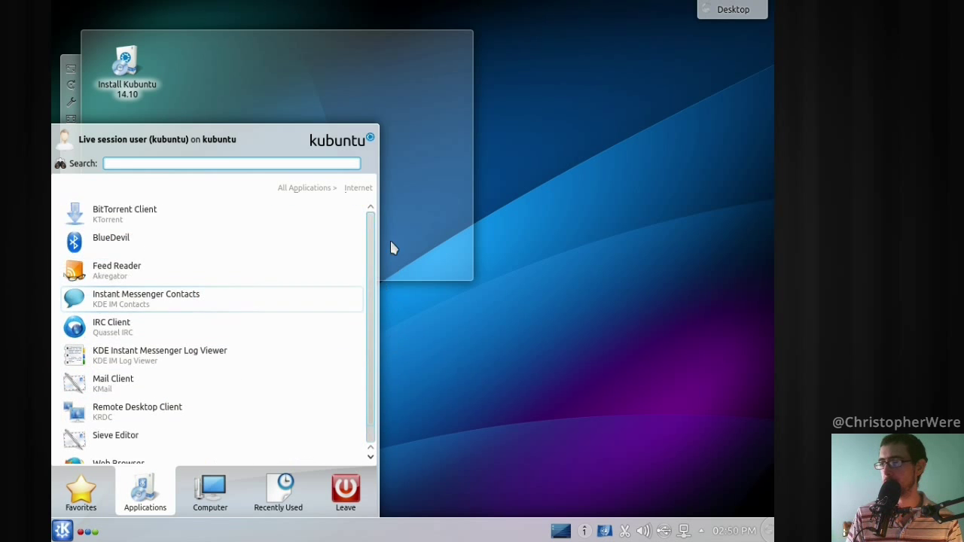
{"action": "scroll", "coordinate": [276, 355], "scroll_direction": "down", "scroll_amount": 1}
{"action": "left_click", "coordinate": [566, 350]}
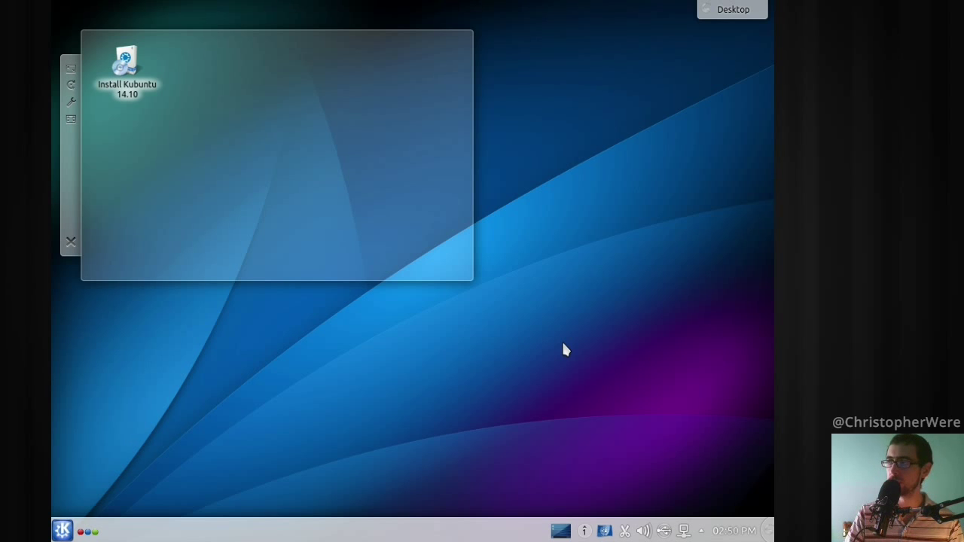
- Search the launcher for 'firefox', clear the search and close the menu
{"action": "left_click", "coordinate": [61, 532]}
{"action": "type", "text": "firefox"}
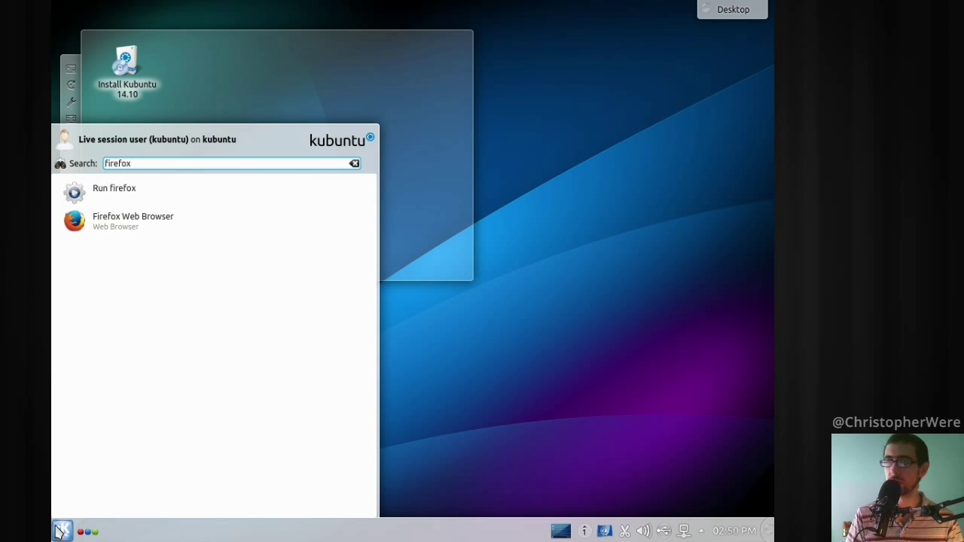
{"action": "key", "text": "BackSpace"}
{"action": "key", "text": "BackSpace"}
{"action": "key", "text": "BackSpace"}
{"action": "key", "text": "BackSpace"}
{"action": "key", "text": "BackSpace"}
{"action": "key", "text": "BackSpace"}
{"action": "key", "text": "BackSpace"}
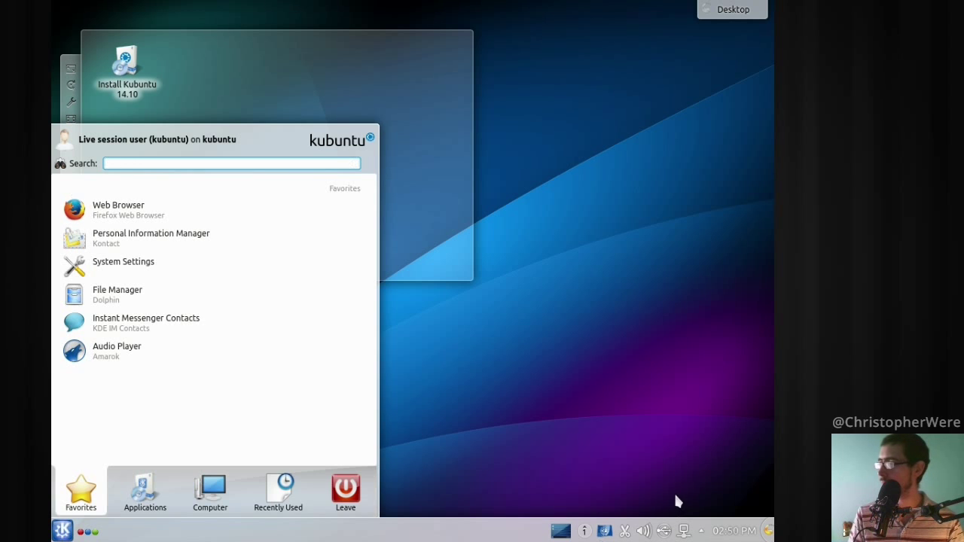
{"action": "left_click", "coordinate": [676, 501]}
- In Application Launcher Settings' Keyboard Shortcut page, record Meta+Z and apply it
{"action": "right_click", "coordinate": [62, 532]}
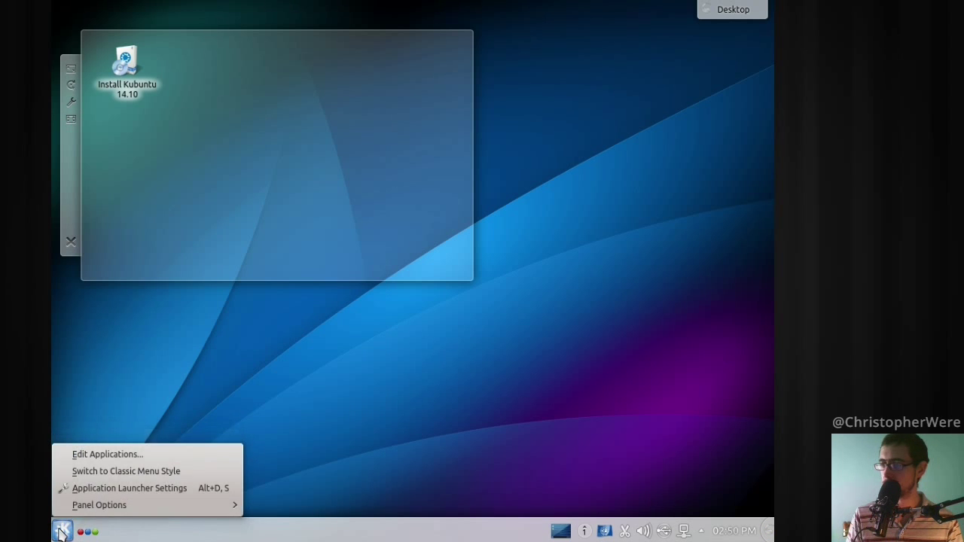
{"action": "left_click", "coordinate": [97, 489]}
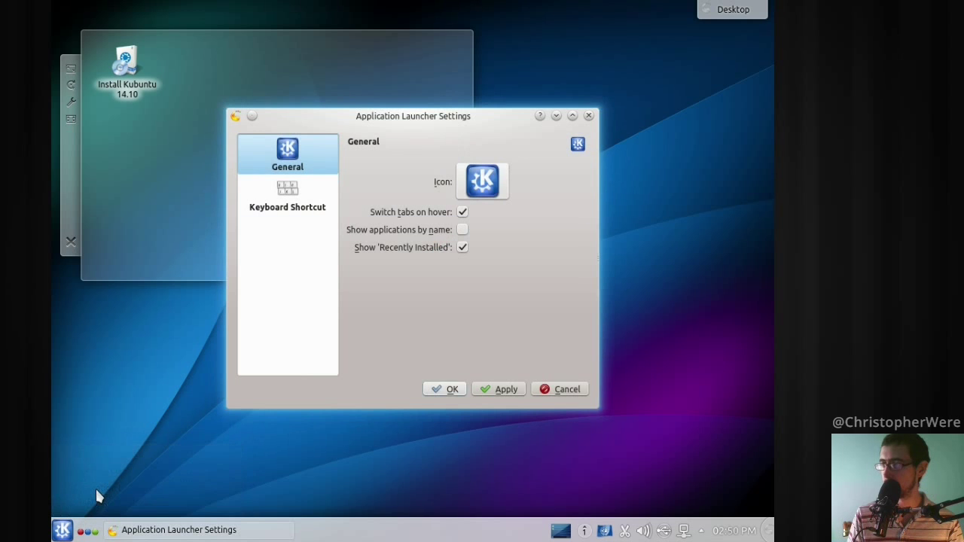
{"action": "left_click", "coordinate": [278, 188]}
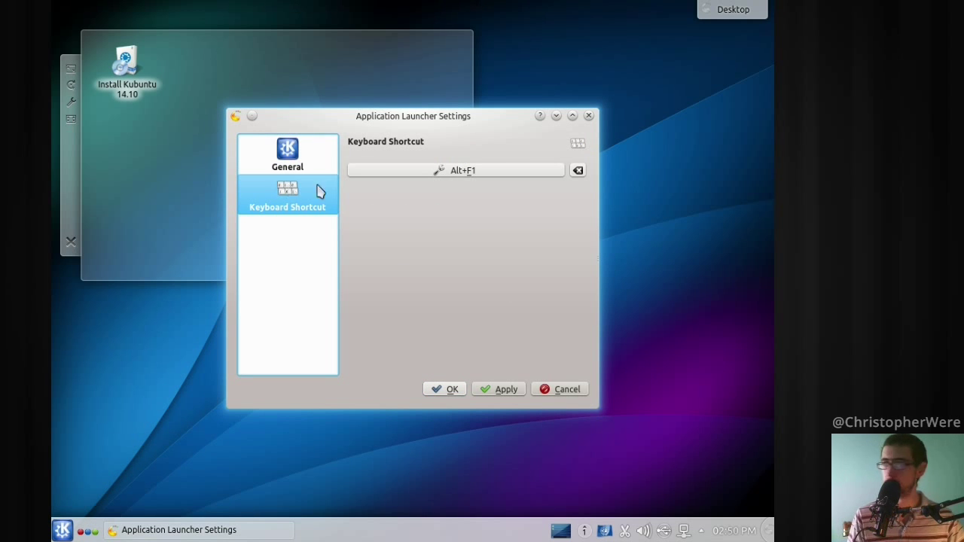
{"action": "left_click", "coordinate": [532, 172]}
{"action": "key", "text": "super"}
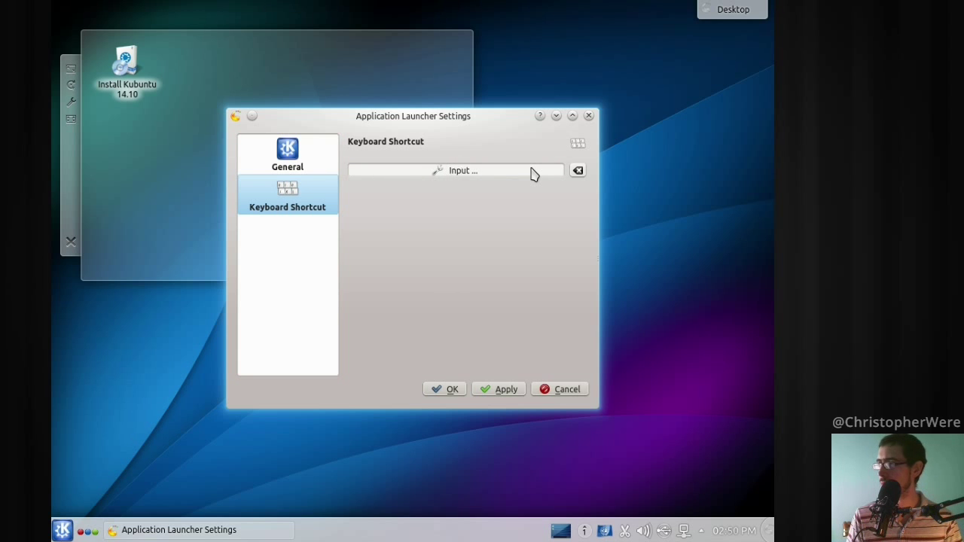
{"action": "key", "text": "super"}
{"action": "key", "text": "super"}
{"action": "key", "text": "super+z"}
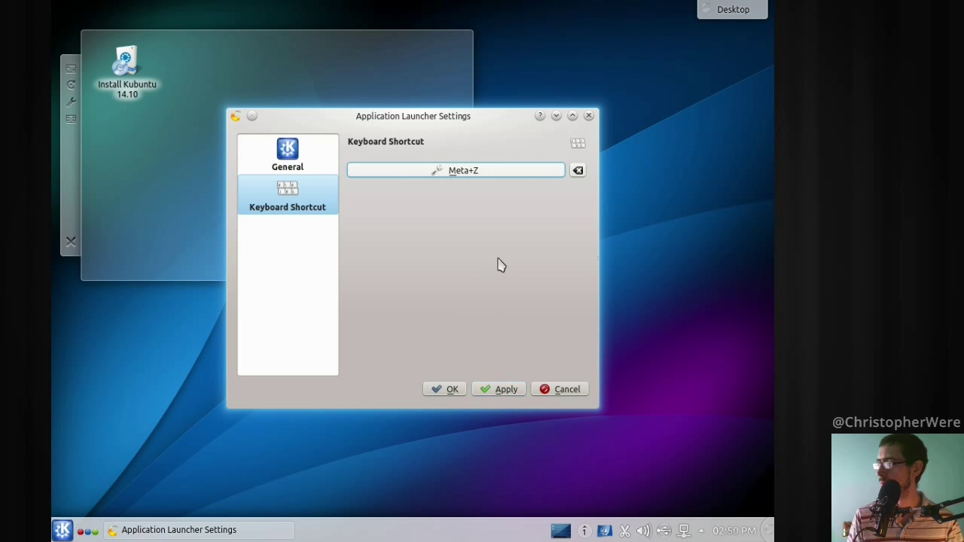
{"action": "left_click", "coordinate": [498, 393]}
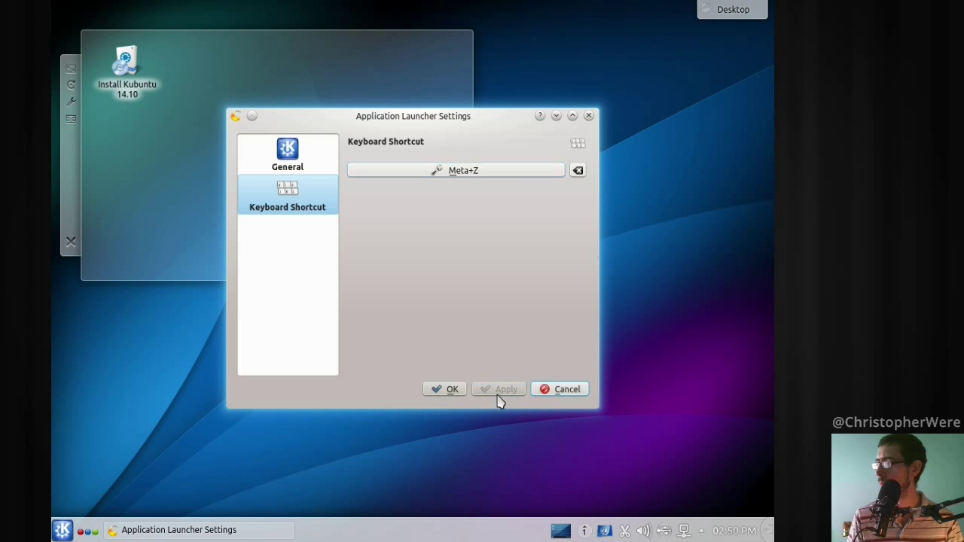
- Re-record Meta+Z, dismiss the conflict warning, then clear the shortcut and apply
{"action": "left_click", "coordinate": [505, 178]}
{"action": "key", "text": "super"}
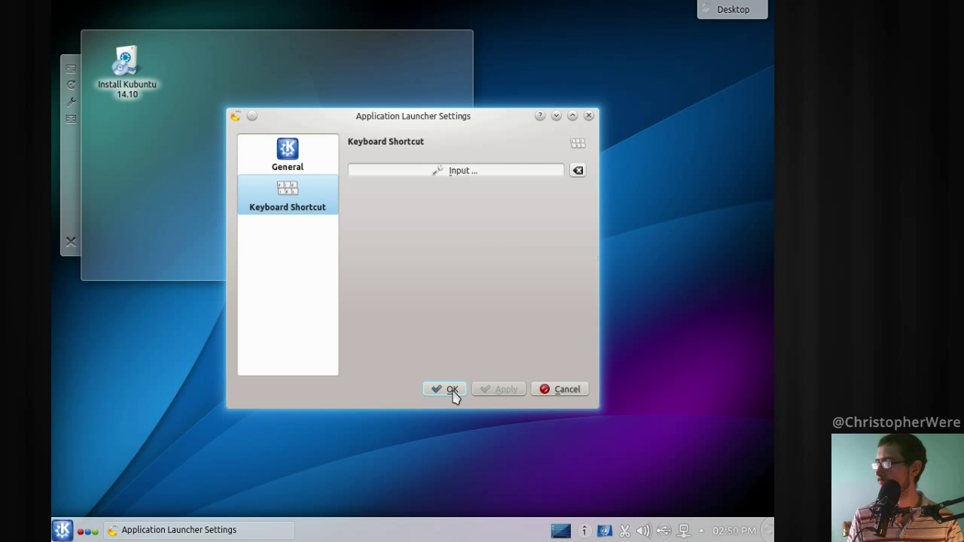
{"action": "key", "text": "super"}
{"action": "key", "text": "super+z"}
{"action": "key", "text": "super+z"}
{"action": "key", "text": "super+z"}
{"action": "key", "text": "super+z"}
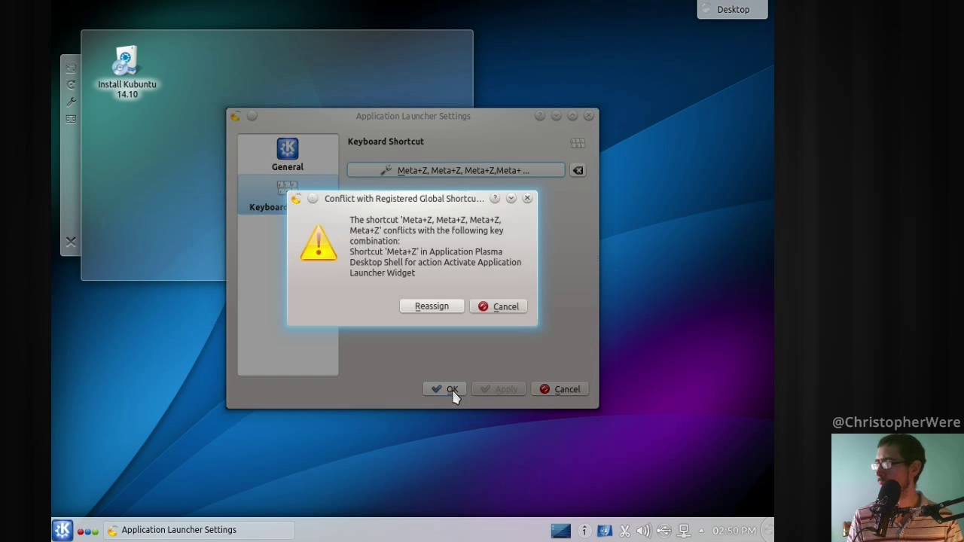
{"action": "left_click", "coordinate": [505, 306]}
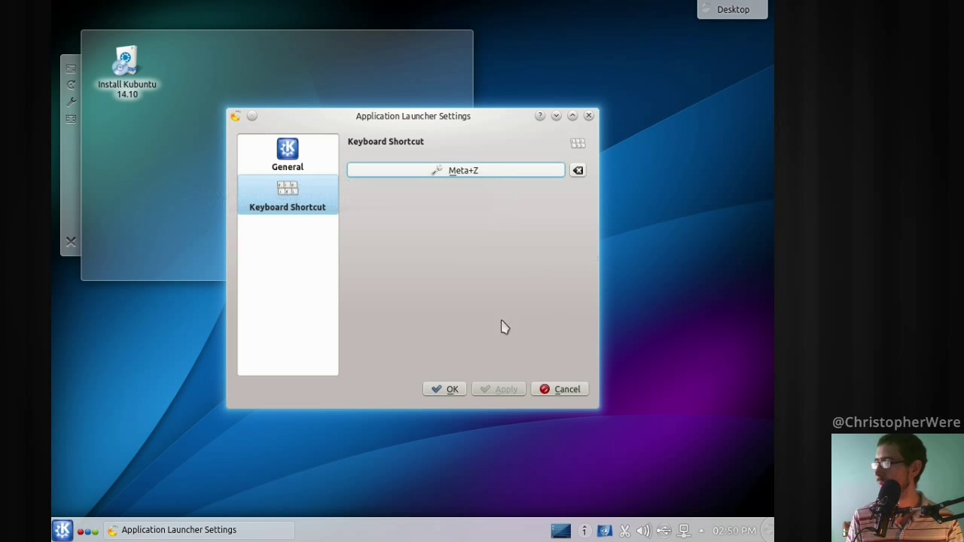
{"action": "left_click", "coordinate": [578, 172]}
{"action": "left_click", "coordinate": [503, 388]}
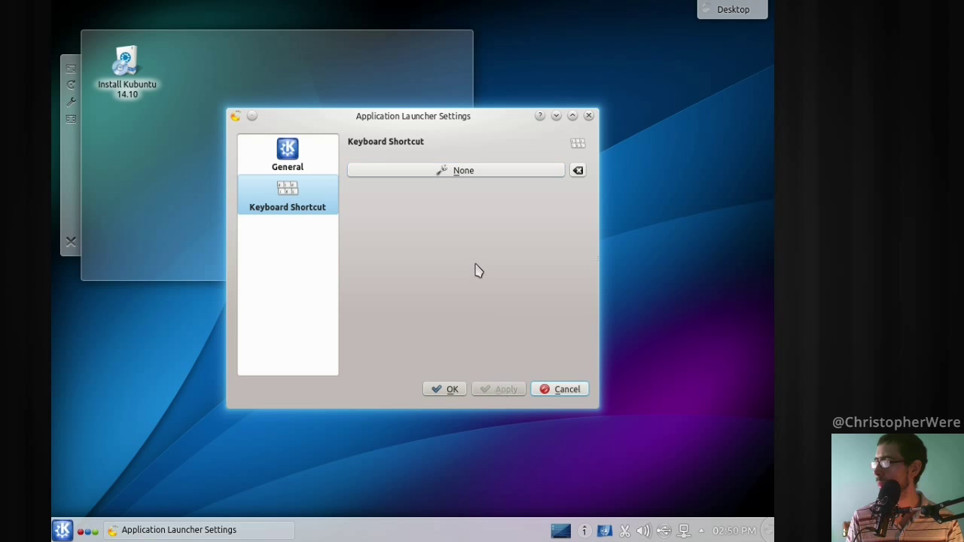
- Record Meta+Z again, clearing duplicate entries so Meta+Z alone is applied
{"action": "left_click", "coordinate": [477, 171]}
{"action": "key", "text": "super"}
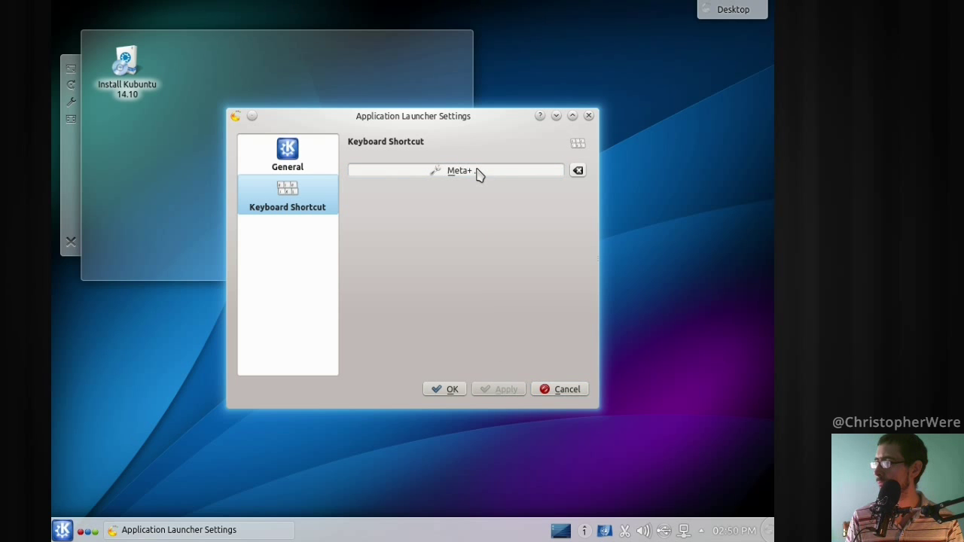
{"action": "key", "text": "super+z"}
{"action": "key", "text": "super+z"}
{"action": "key", "text": "super+z"}
{"action": "key", "text": "super+z"}
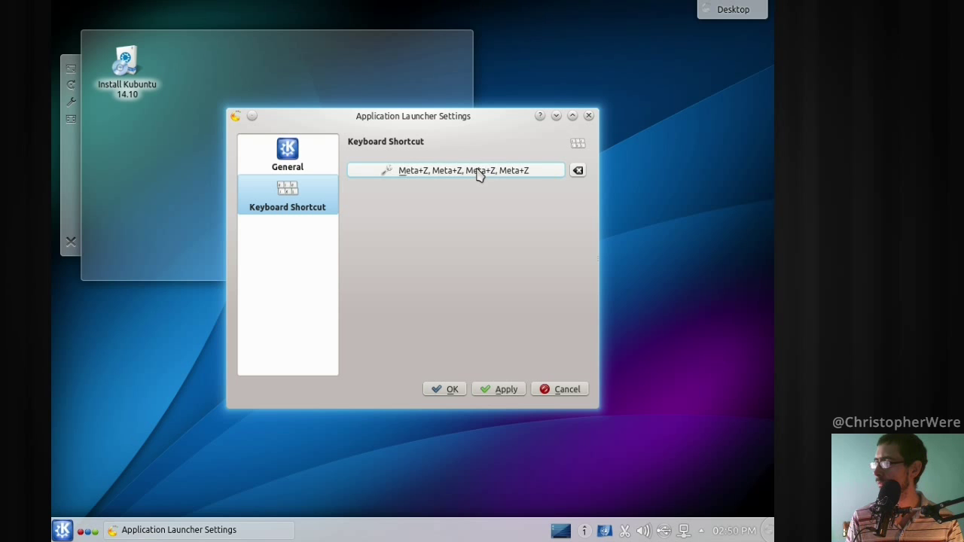
{"action": "left_click", "coordinate": [577, 170]}
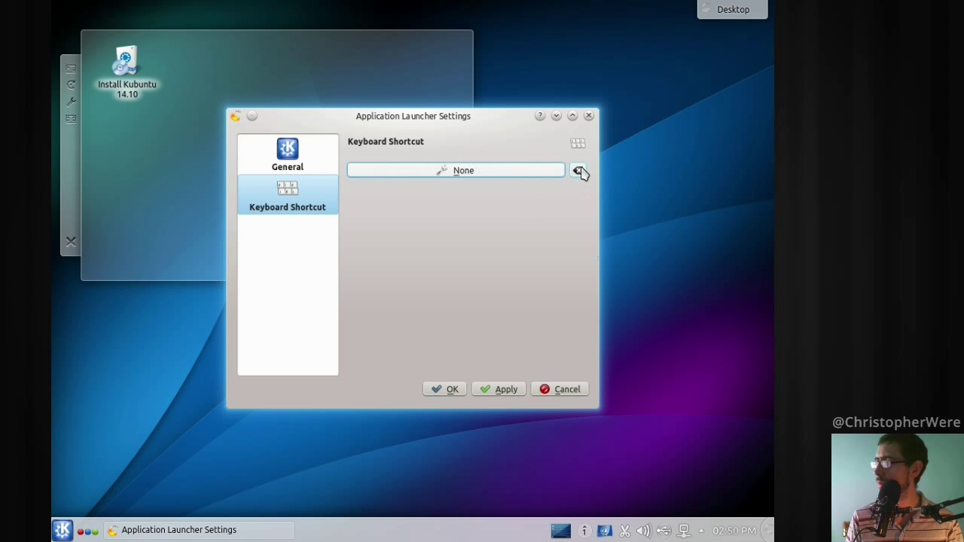
{"action": "left_click", "coordinate": [514, 172]}
{"action": "key", "text": "super+z"}
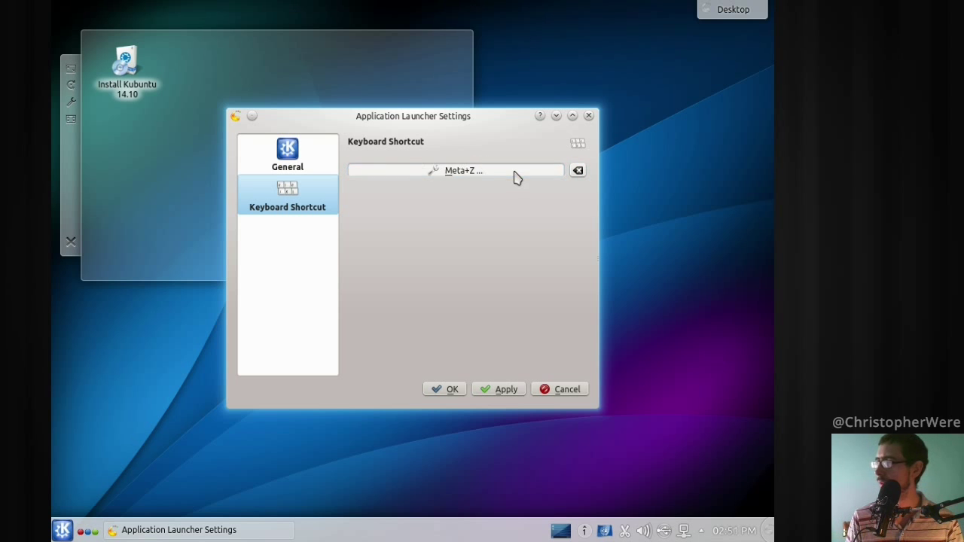
{"action": "left_click", "coordinate": [500, 391]}
- Confirm the launcher settings with OK, then try the launcher via Alt+F1 searching 'firef'
{"action": "left_click", "coordinate": [442, 389]}
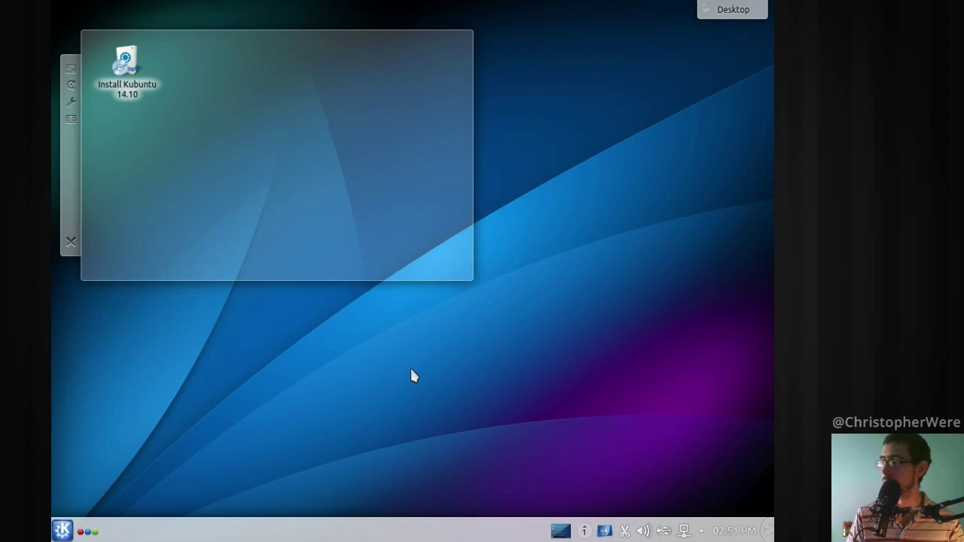
{"action": "key", "text": "alt+F1"}
{"action": "key", "text": "alt+F1"}
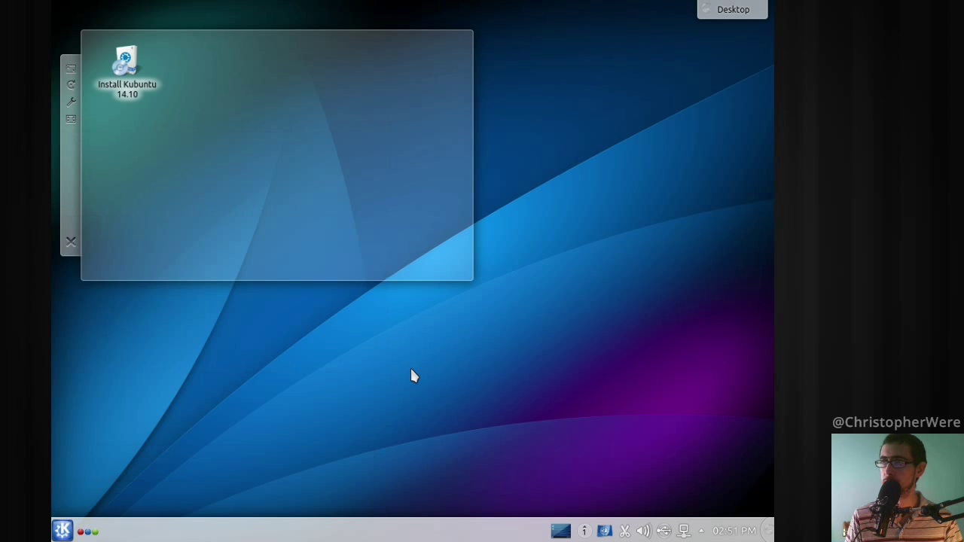
{"action": "key", "text": "alt+F1"}
{"action": "type", "text": "firef"}
{"action": "key", "text": "Return"}
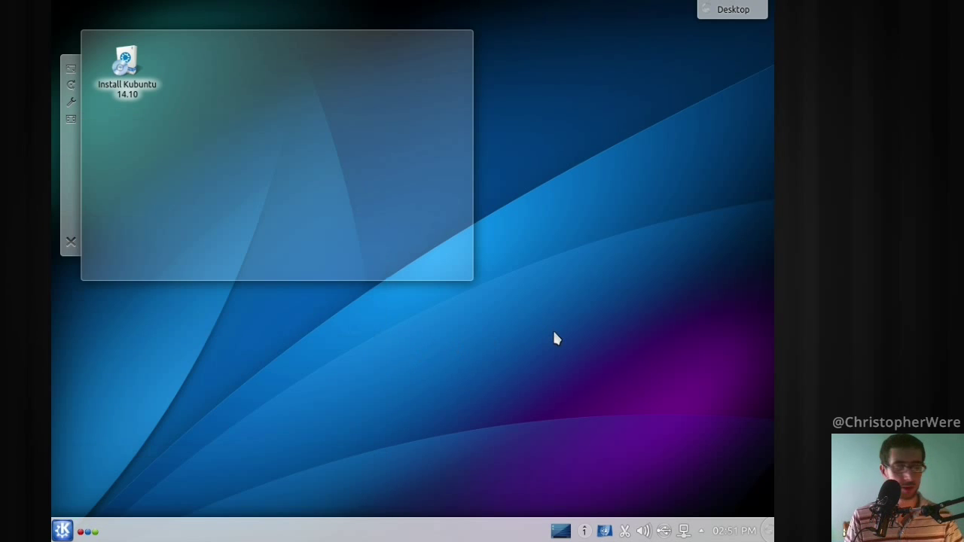
- Launch Firefox by searching 'fire' in KRunner with Alt+F2
{"action": "key", "text": "alt+F2"}
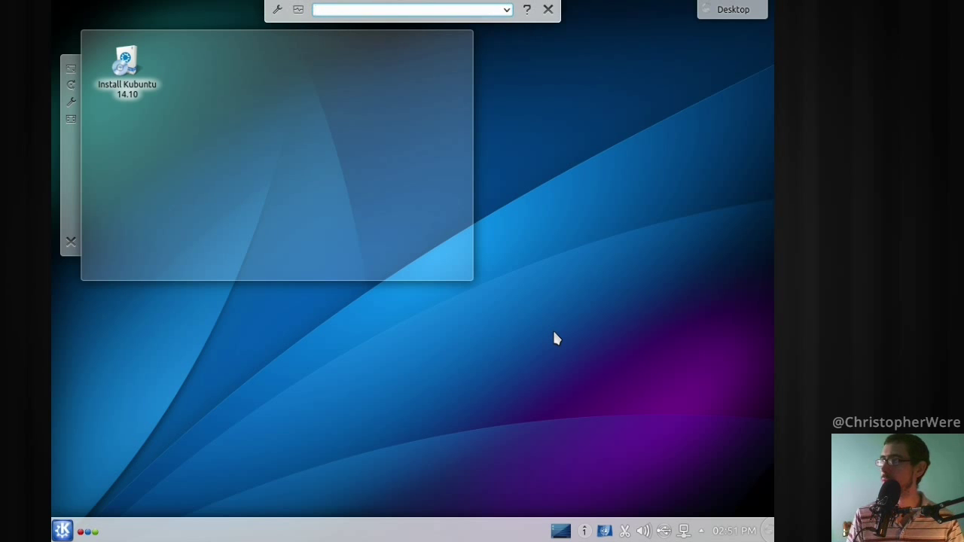
{"action": "type", "text": "fire"}
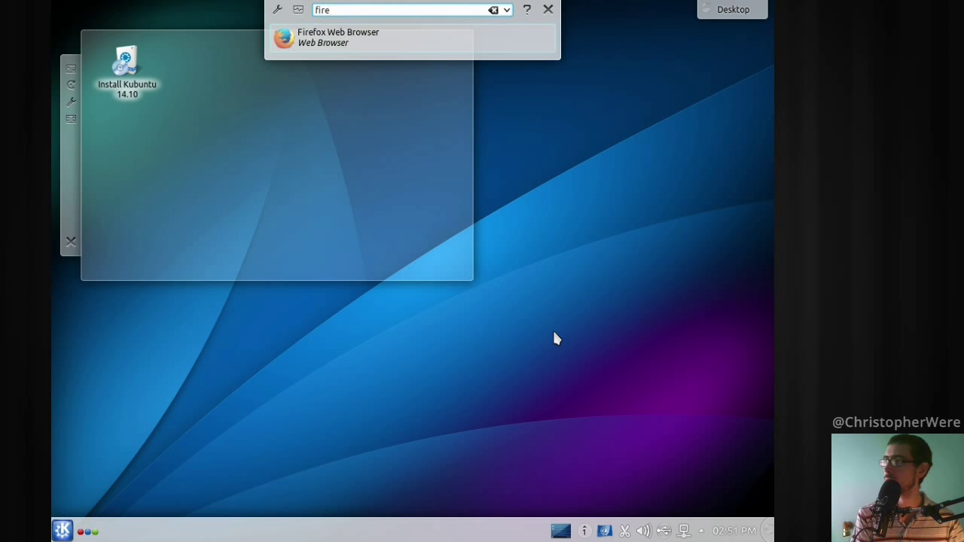
{"action": "key", "text": "Return"}
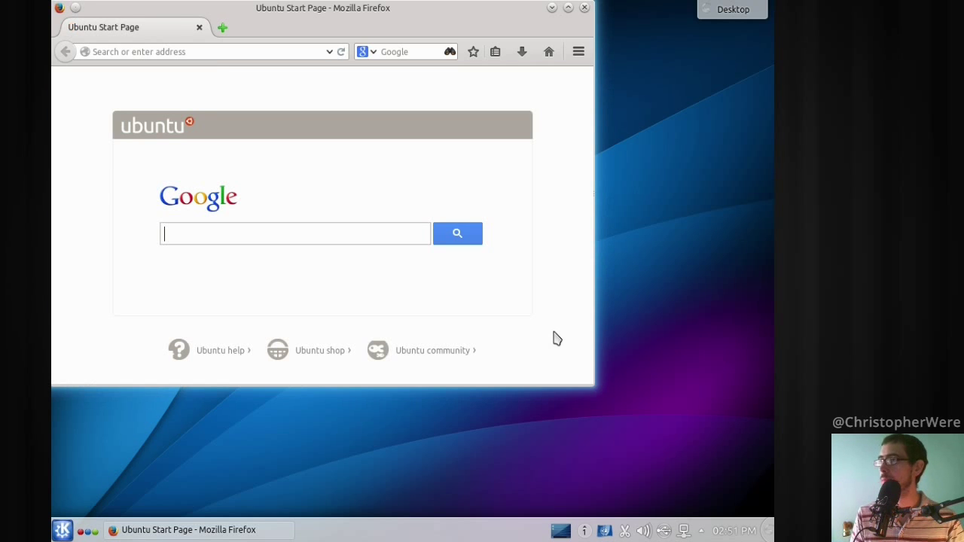
- Close the Firefox window showing the Ubuntu Start Page
{"action": "left_click", "coordinate": [585, 8]}
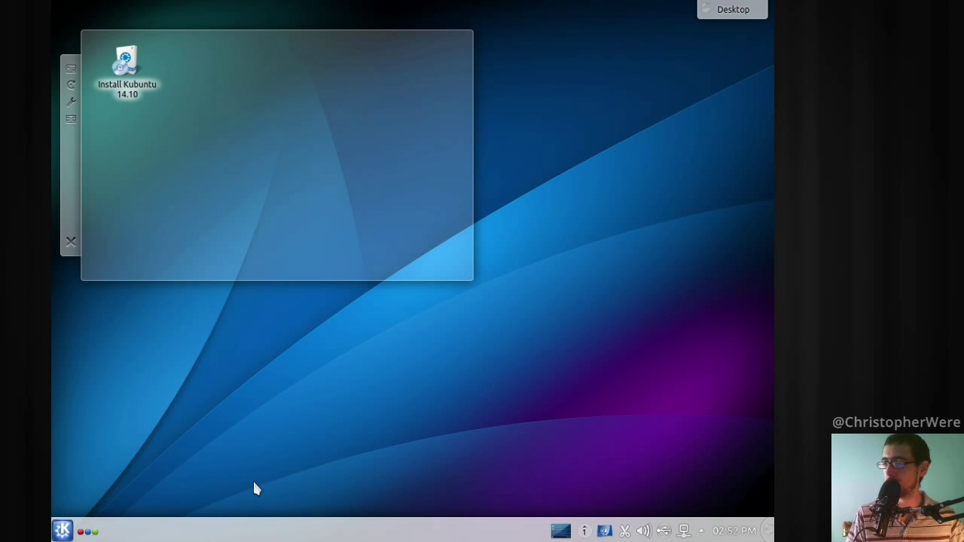
- Open the Kickoff launcher from the K button in the taskbar
{"action": "left_click", "coordinate": [65, 530]}
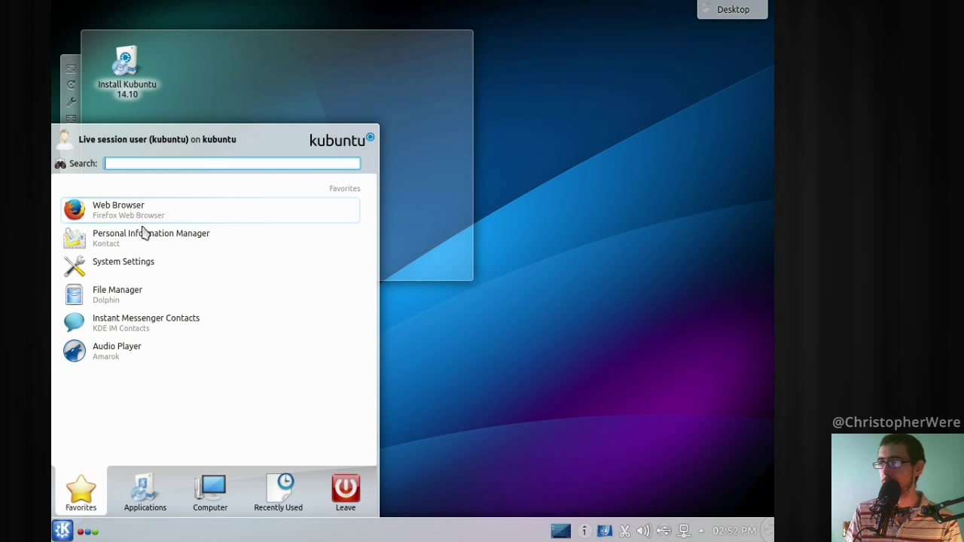
- Launch Dolphin from the launcher and move its window slightly right
{"action": "left_click", "coordinate": [150, 298]}
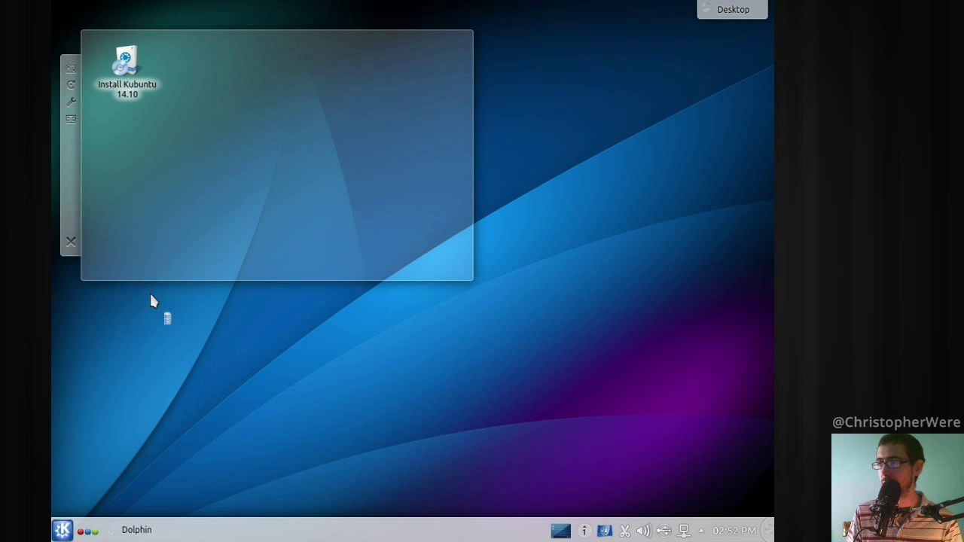
{"action": "left_click", "coordinate": [62, 531]}
{"action": "left_click", "coordinate": [62, 531]}
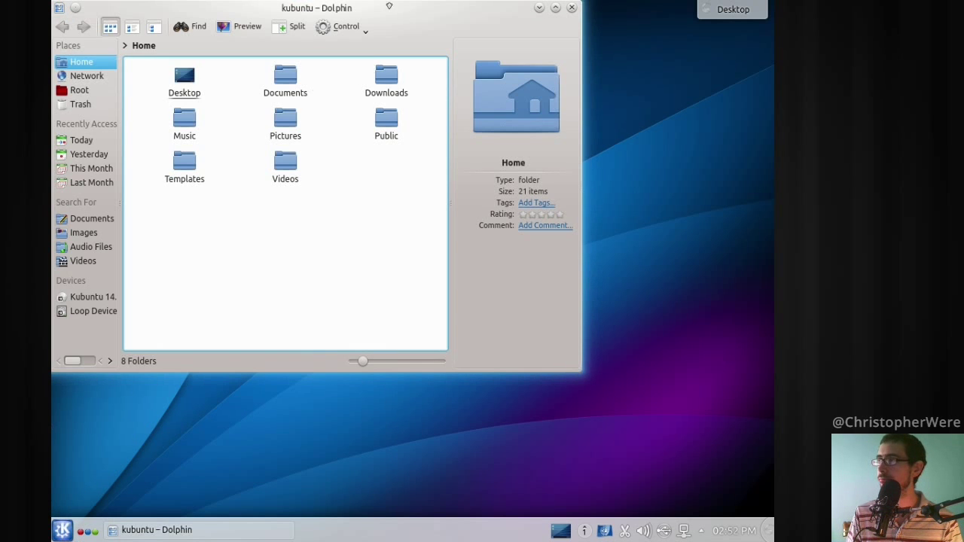
{"action": "left_click_drag", "start_coordinate": [390, 9], "coordinate": [470, 53]}
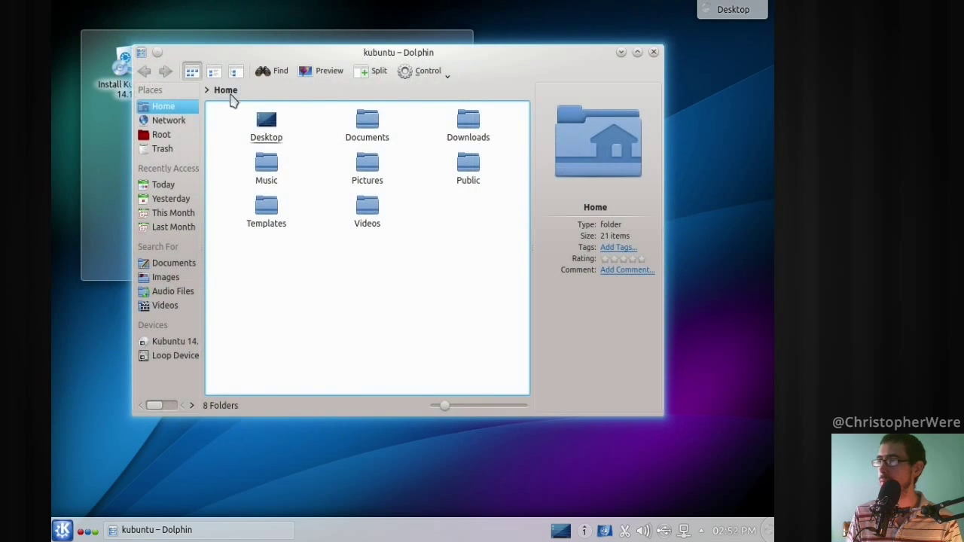
- Browse the Today, Yesterday, This Month and Last Month recent-file views
{"action": "left_click", "coordinate": [164, 186]}
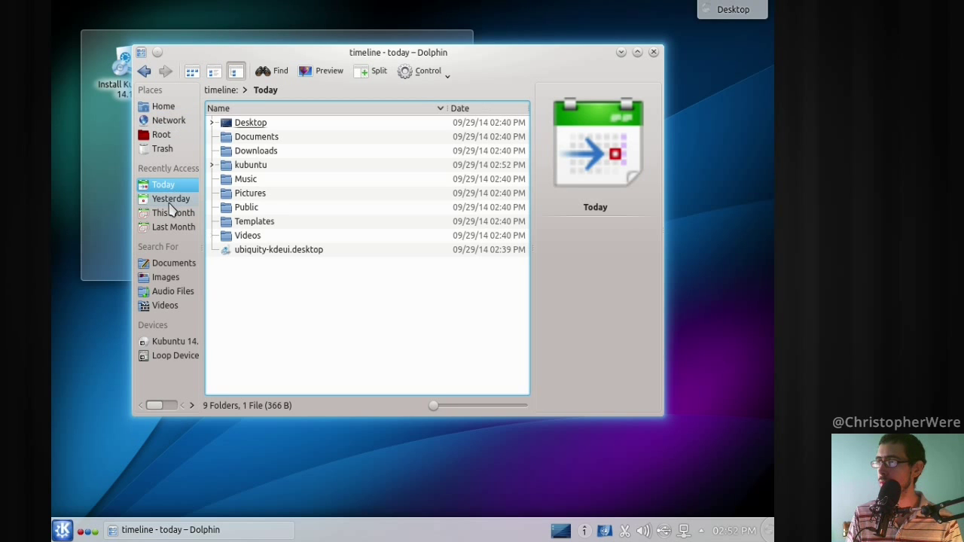
{"action": "left_click", "coordinate": [169, 200]}
{"action": "left_click", "coordinate": [171, 214]}
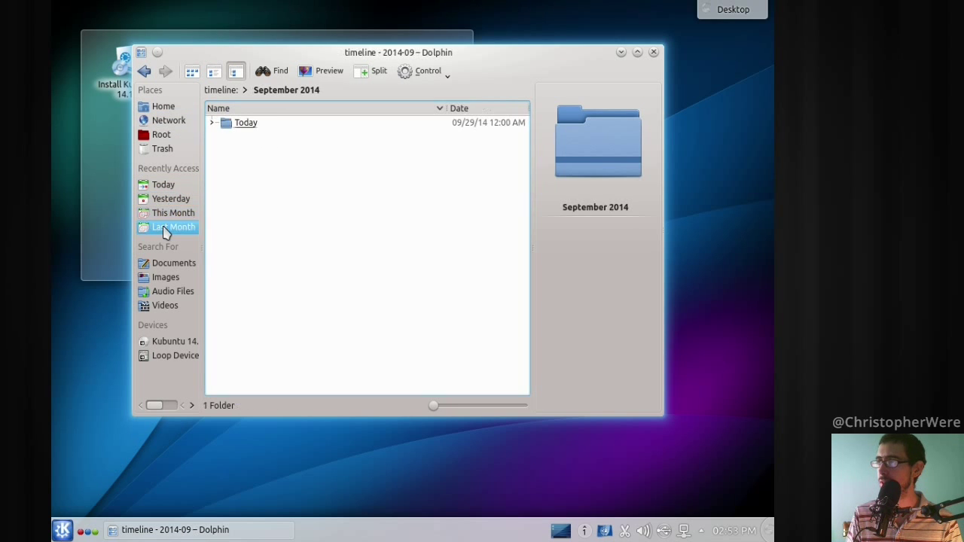
{"action": "left_click", "coordinate": [172, 228]}
{"action": "left_click", "coordinate": [167, 188]}
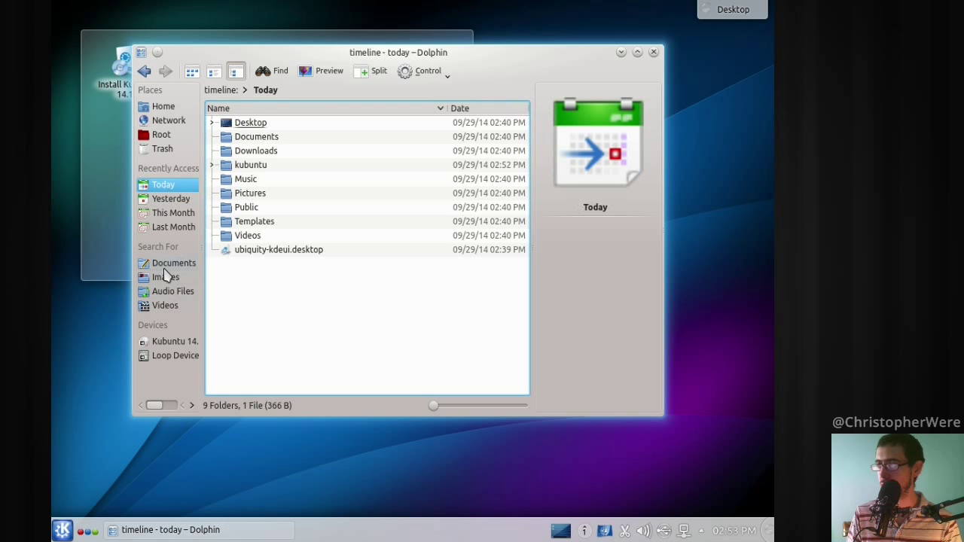
- Browse the Documents, Images, Audio Files and Videos searches, Home and Network, then close Dolphin
{"action": "left_click", "coordinate": [164, 266]}
{"action": "left_click", "coordinate": [166, 278]}
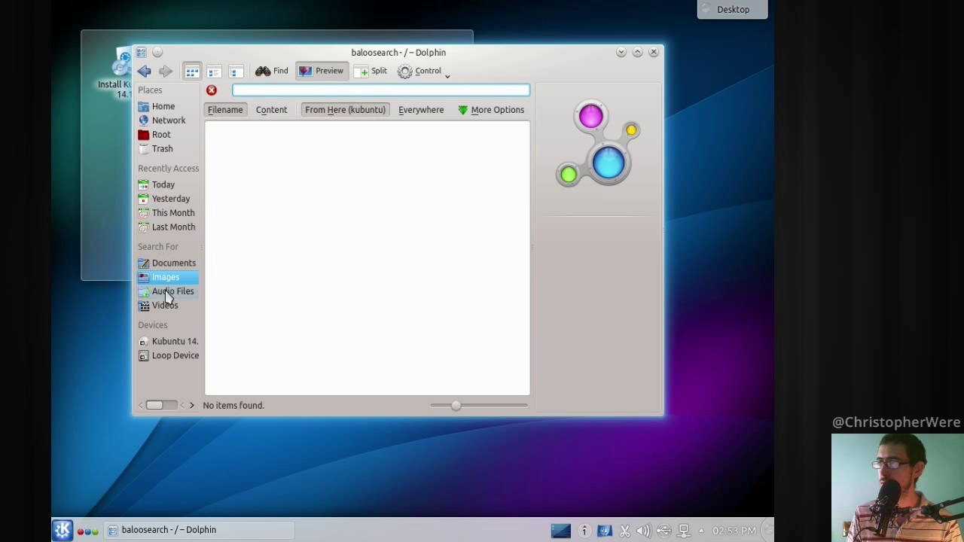
{"action": "left_click", "coordinate": [169, 293]}
{"action": "left_click", "coordinate": [163, 306]}
{"action": "left_click", "coordinate": [160, 264]}
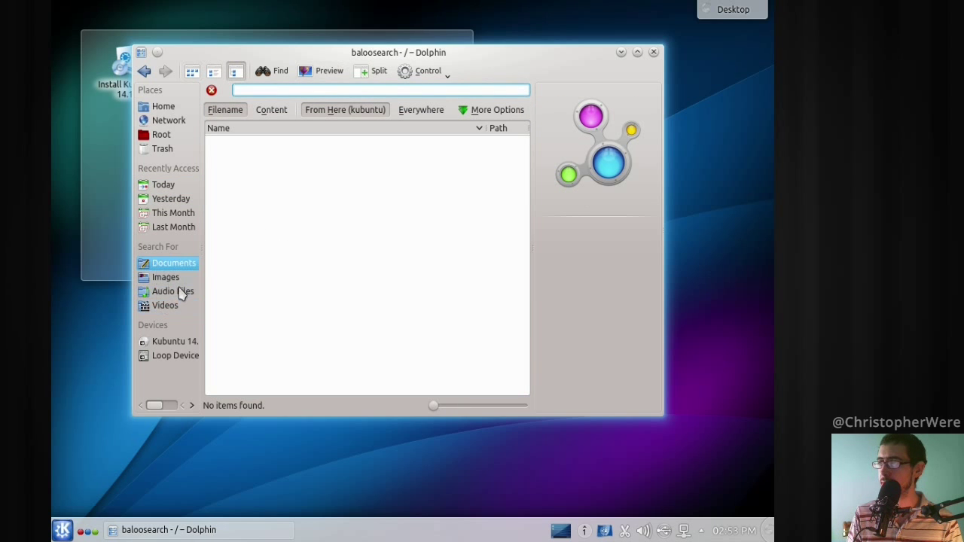
{"action": "left_click", "coordinate": [166, 110]}
{"action": "left_click", "coordinate": [162, 123]}
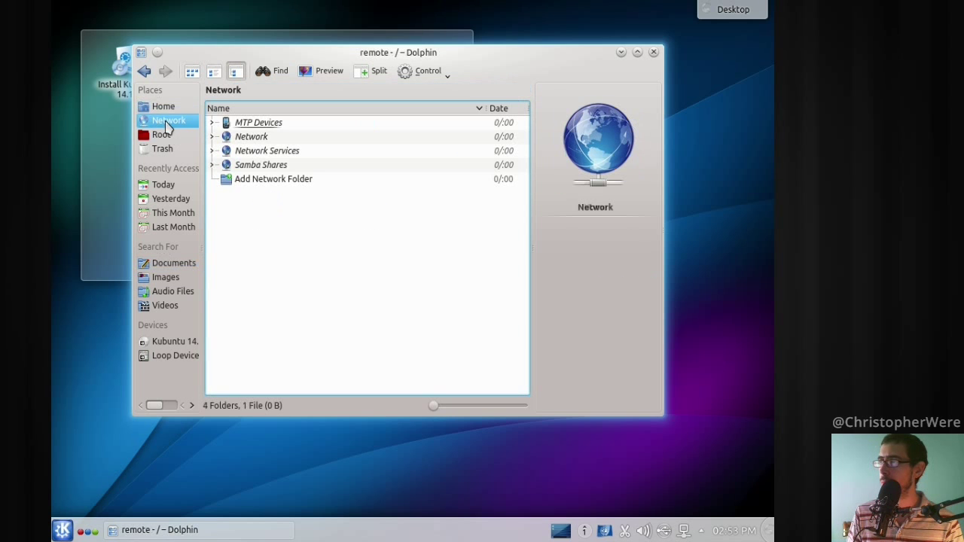
{"action": "left_click", "coordinate": [654, 53]}
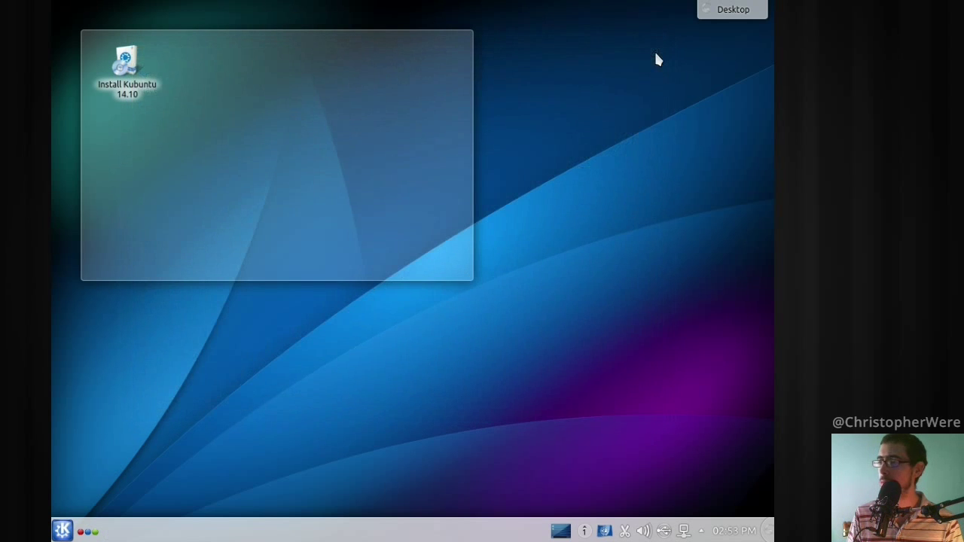
- Launch Instant Messenger Contacts, accept setting up an account, and reposition the settings window
{"action": "left_click", "coordinate": [62, 531]}
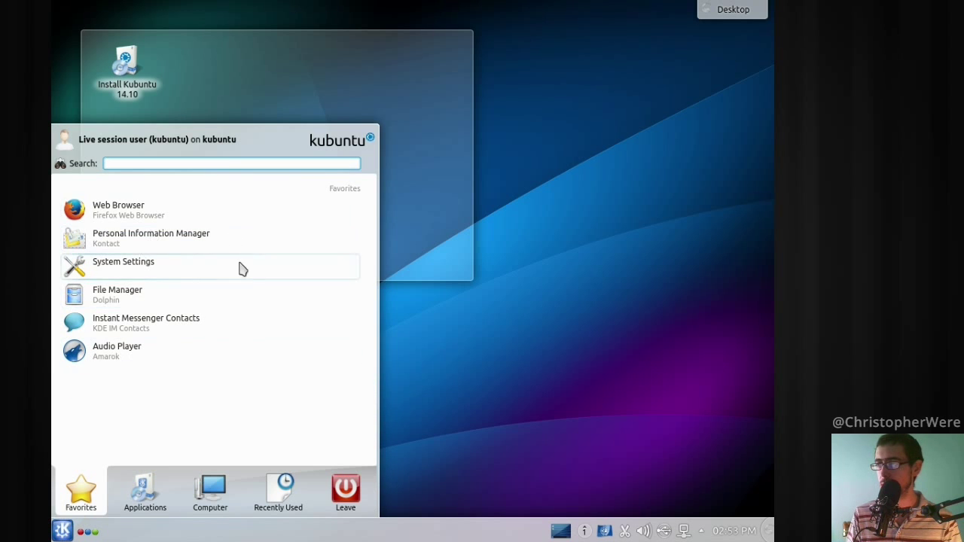
{"action": "left_click", "coordinate": [218, 326]}
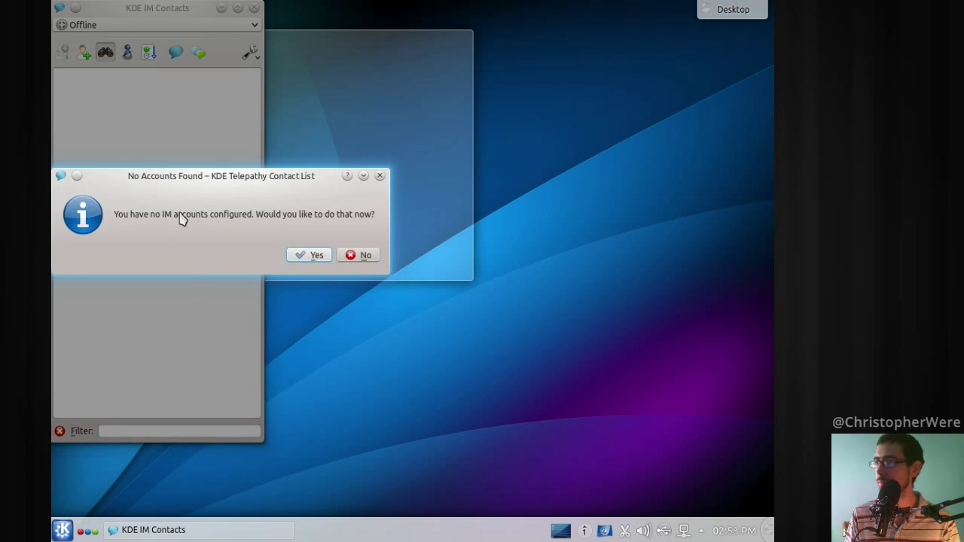
{"action": "left_click", "coordinate": [317, 257]}
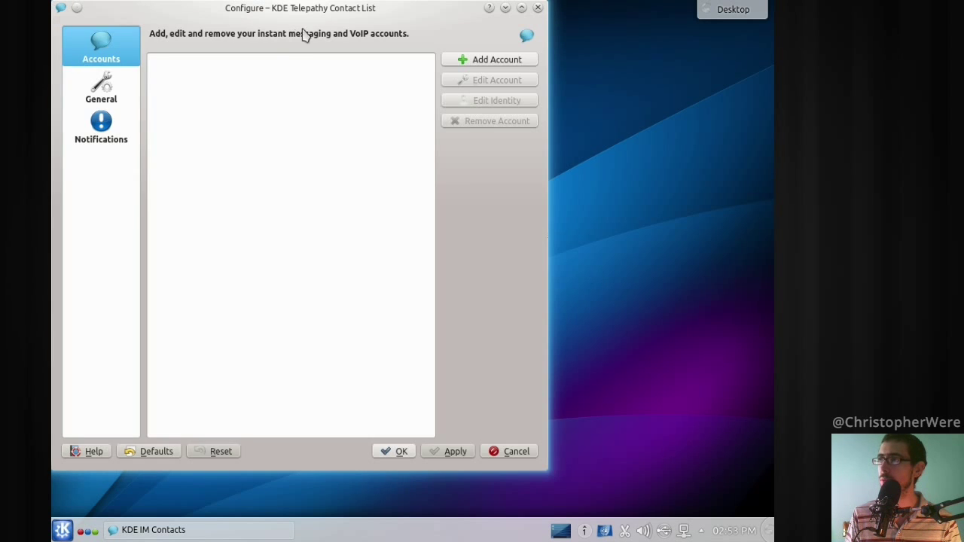
{"action": "left_click_drag", "start_coordinate": [308, 13], "coordinate": [344, 22]}
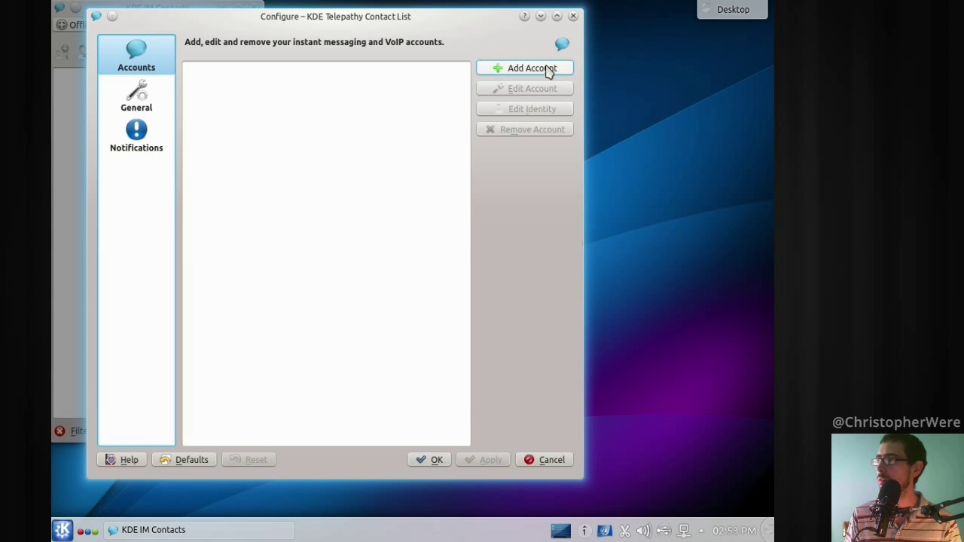
- Start the Add Account wizard from the IM account settings
{"action": "left_click", "coordinate": [548, 69]}
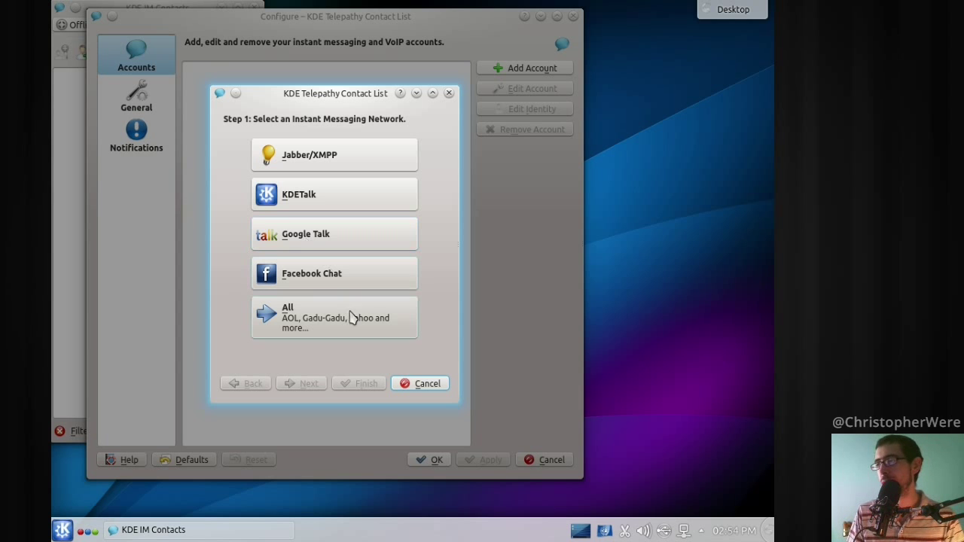
- Show All networks, then cancel the wizard, close the account settings and the IM Contacts window
{"action": "left_click", "coordinate": [300, 332]}
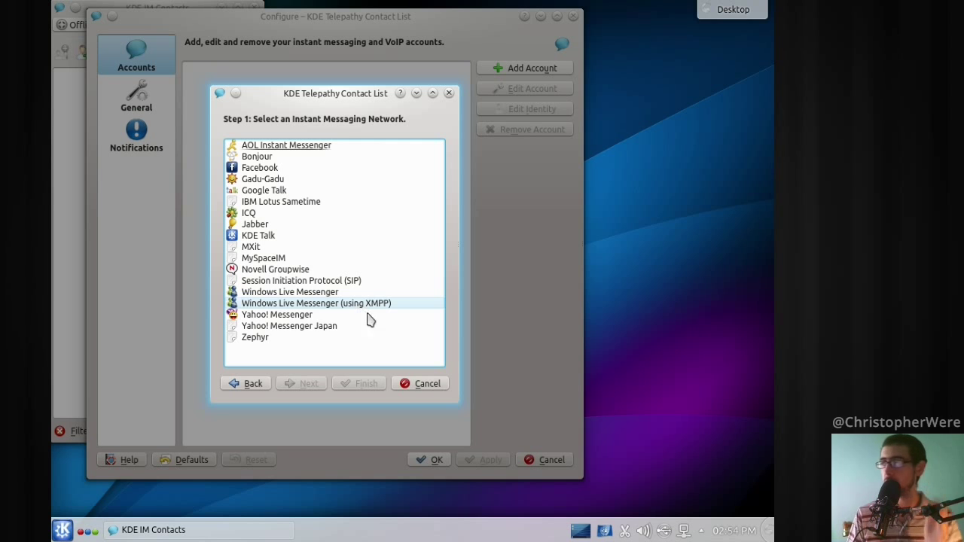
{"action": "left_click", "coordinate": [427, 386]}
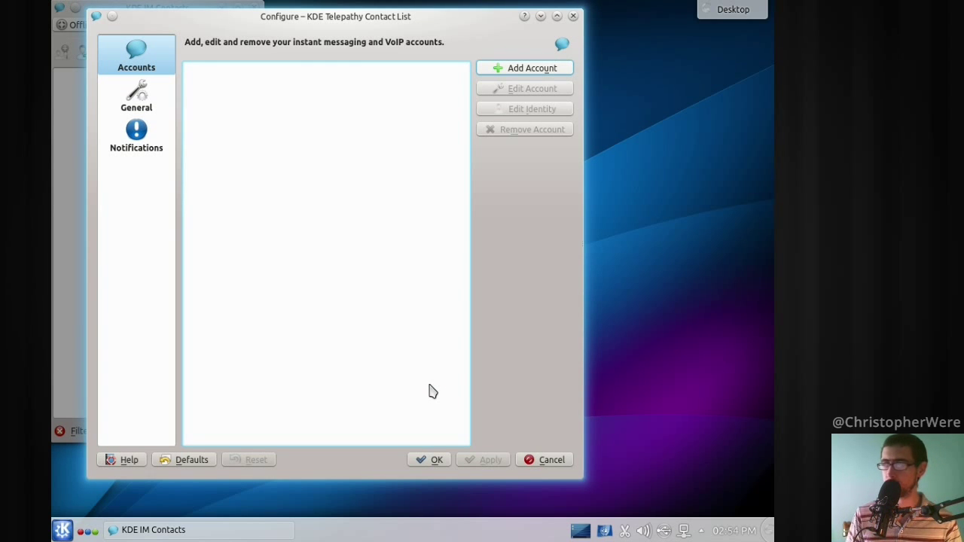
{"action": "left_click", "coordinate": [550, 461]}
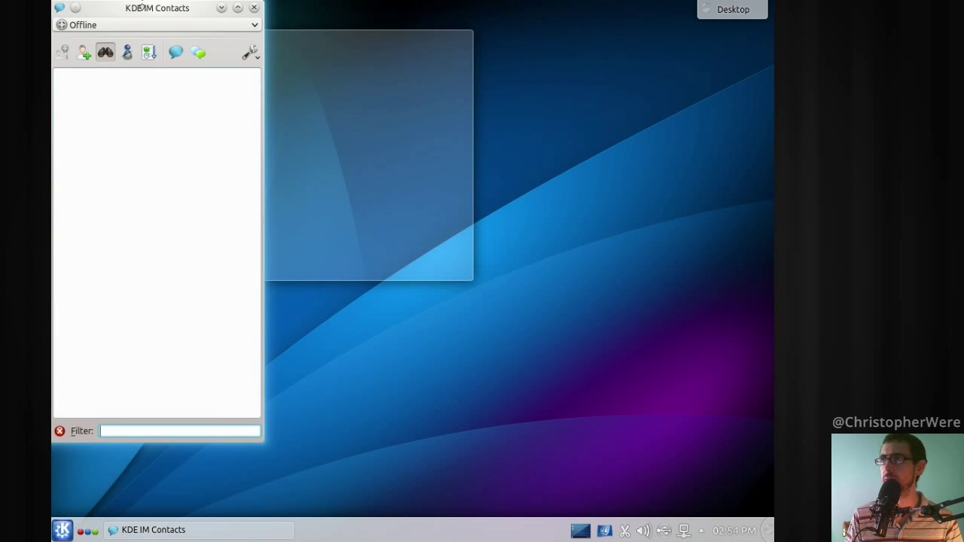
{"action": "left_click_drag", "start_coordinate": [136, 8], "coordinate": [163, 23]}
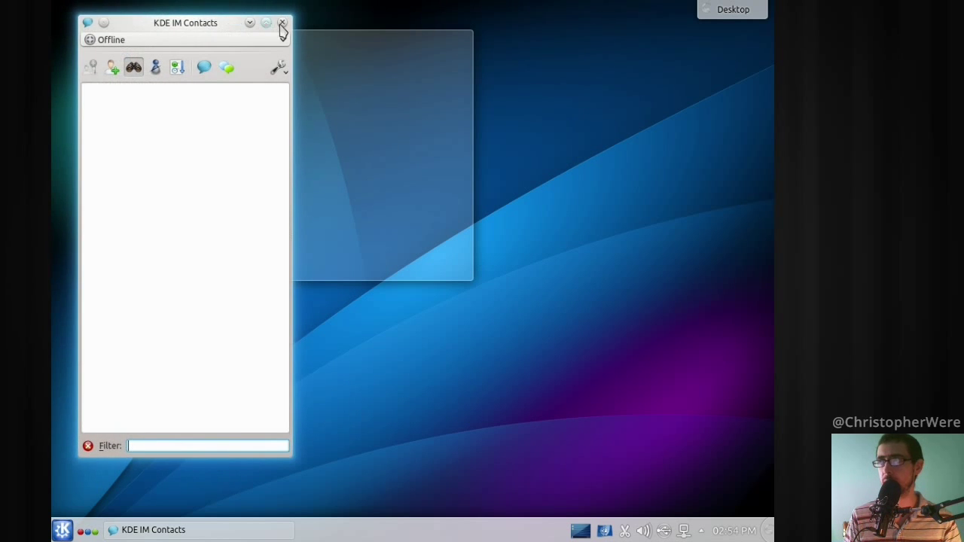
{"action": "left_click", "coordinate": [283, 23]}
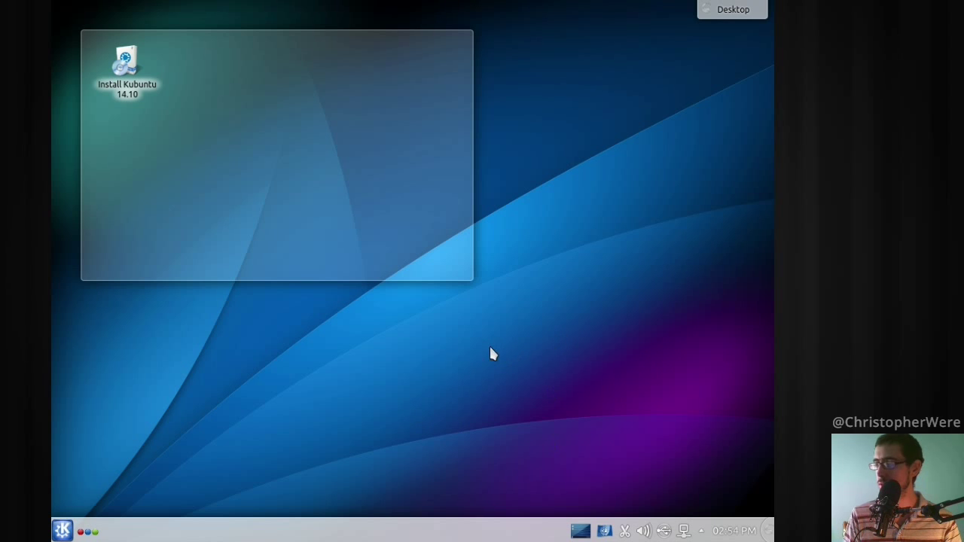
{"action": "left_click", "coordinate": [63, 532]}
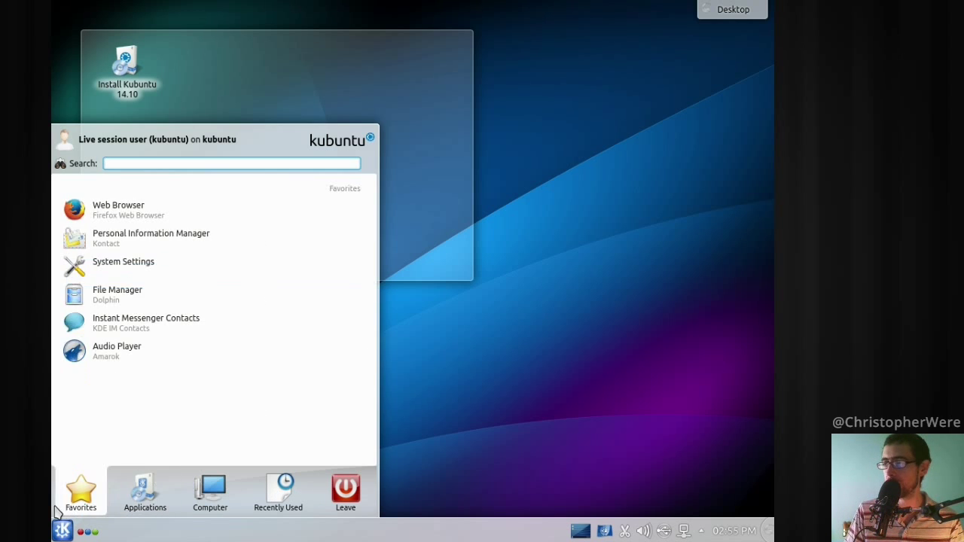
- Launch Sieve Editor from the launcher's Applications > Internet category
{"action": "mouse_move", "coordinate": [145, 494]}
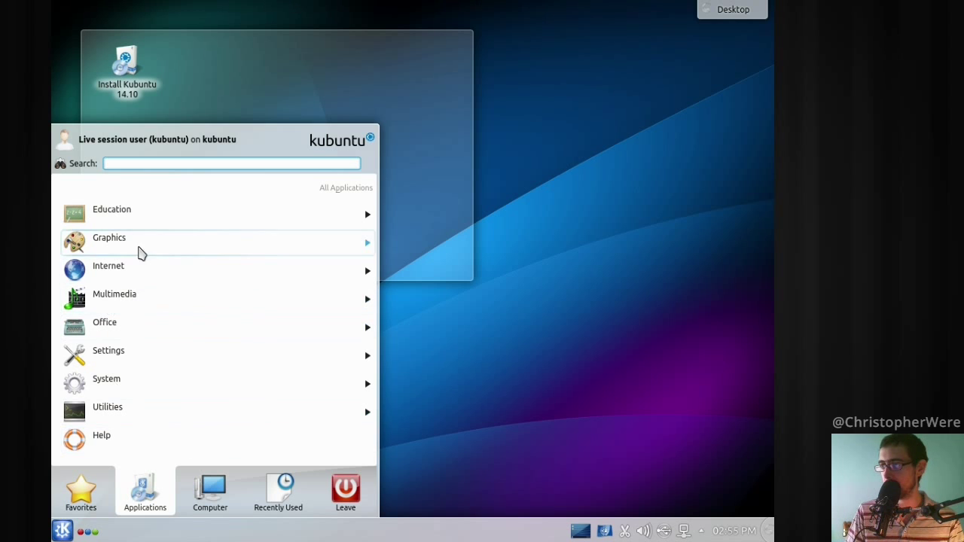
{"action": "left_click", "coordinate": [134, 272]}
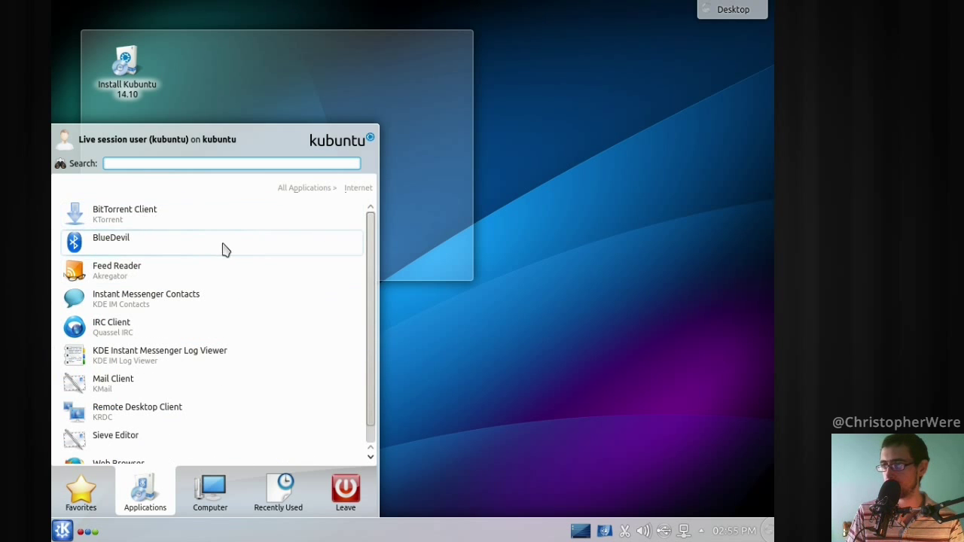
{"action": "scroll", "coordinate": [187, 252], "scroll_direction": "down", "scroll_amount": 1}
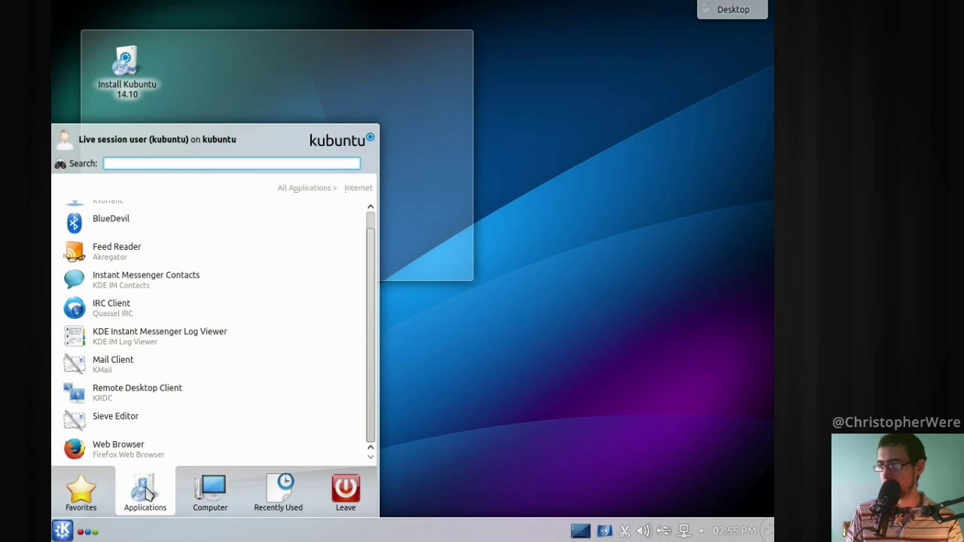
{"action": "left_click", "coordinate": [173, 430]}
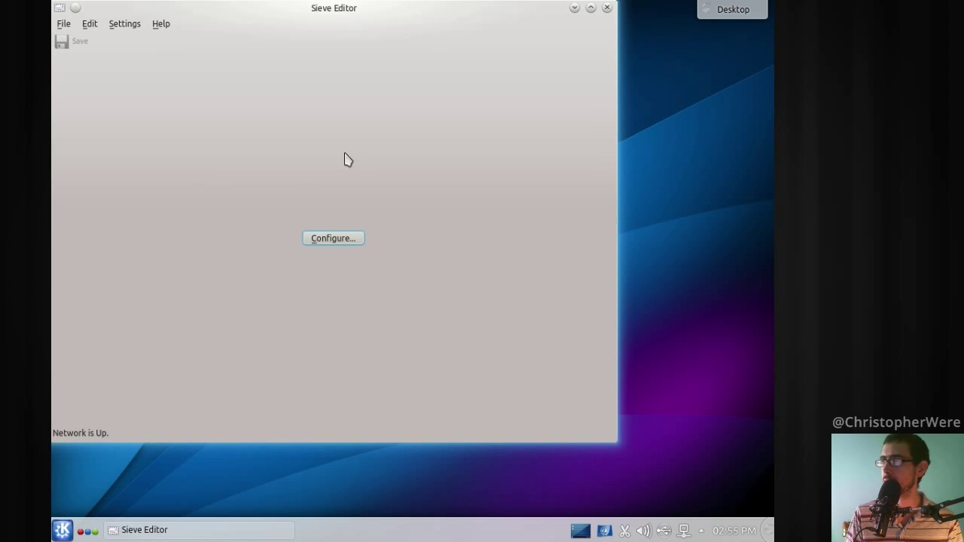
- Review the empty Server Sieve configuration and About KDE's Report Bugs tab, then close Sieve Editor
{"action": "left_click", "coordinate": [333, 239]}
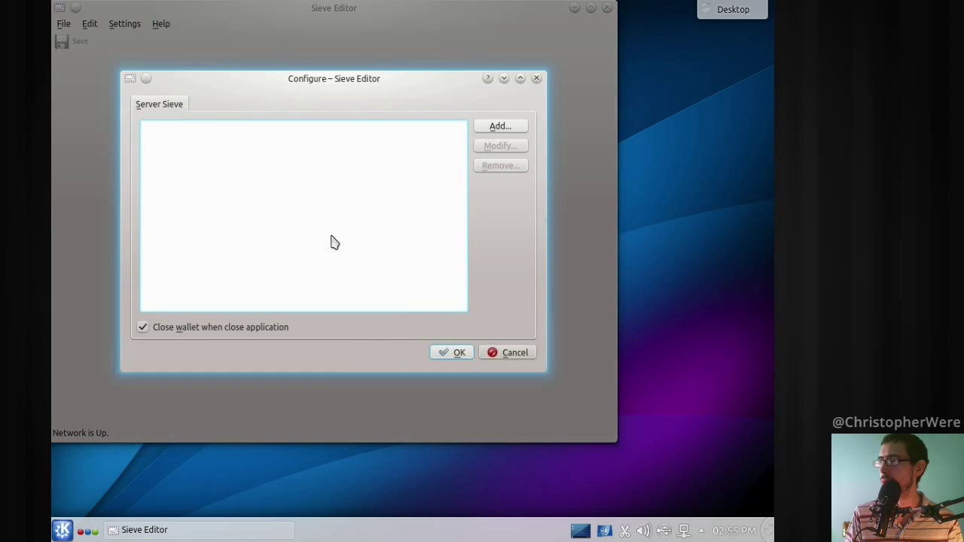
{"action": "left_click", "coordinate": [510, 356]}
{"action": "left_click", "coordinate": [162, 23]}
{"action": "left_click", "coordinate": [173, 144]}
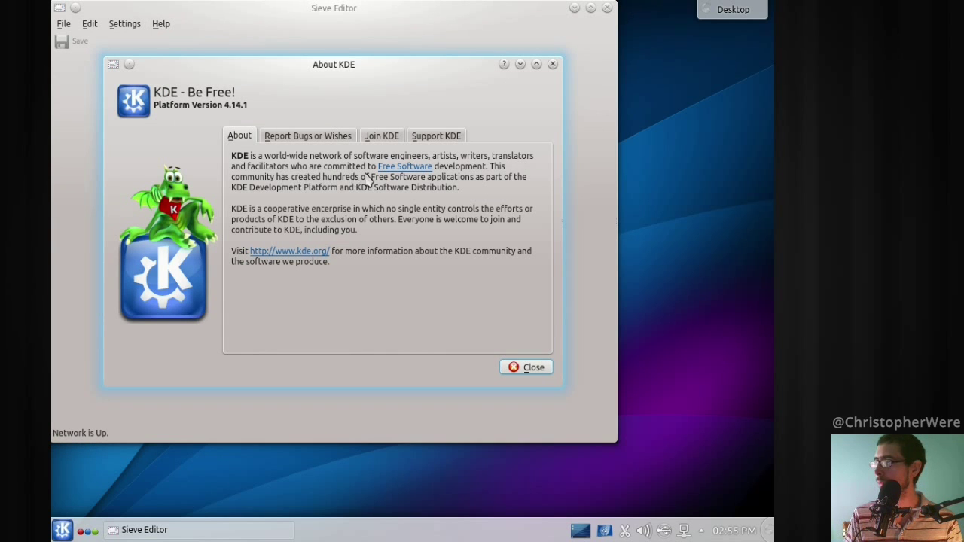
{"action": "left_click", "coordinate": [298, 139]}
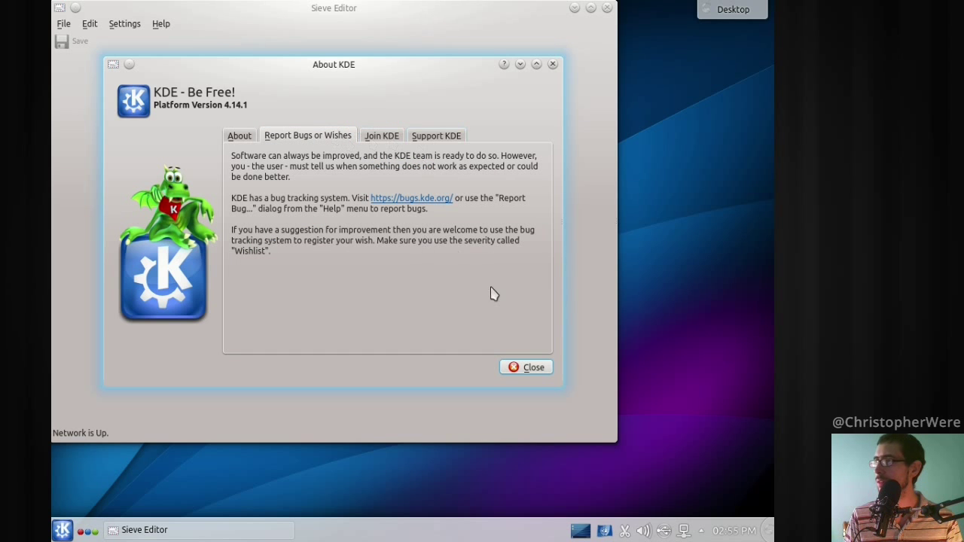
{"action": "left_click", "coordinate": [521, 367]}
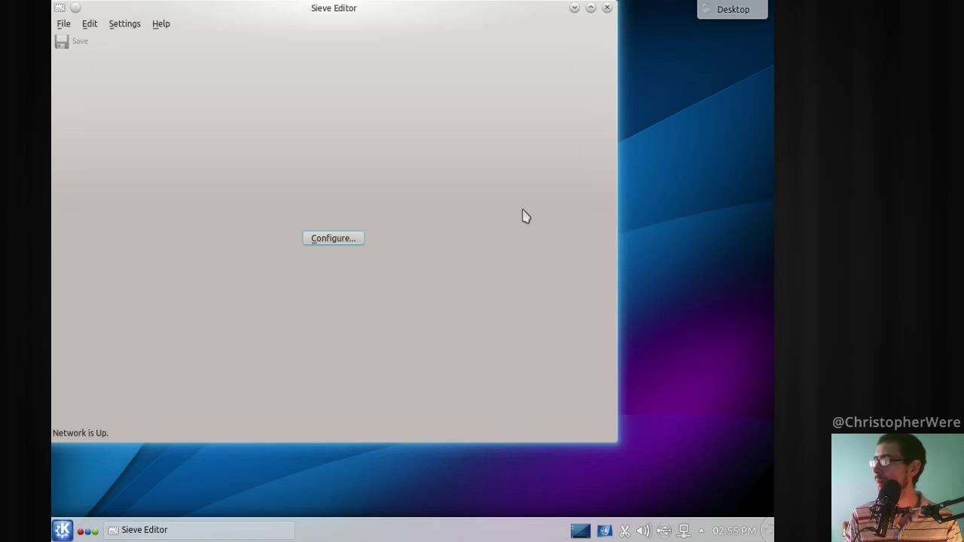
{"action": "left_click", "coordinate": [608, 7]}
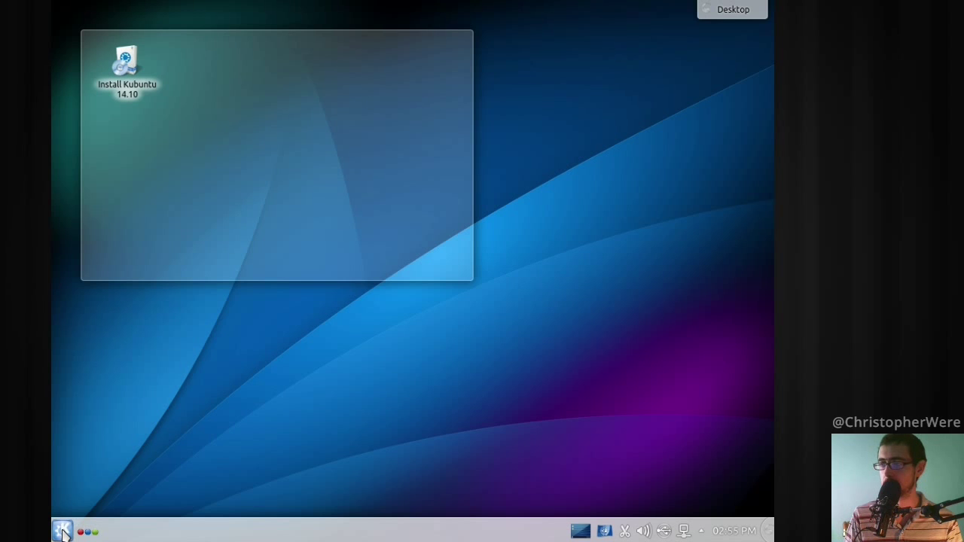
- Show the launcher's Office application category and scroll through its apps
{"action": "left_click", "coordinate": [62, 532]}
{"action": "left_click", "coordinate": [145, 488]}
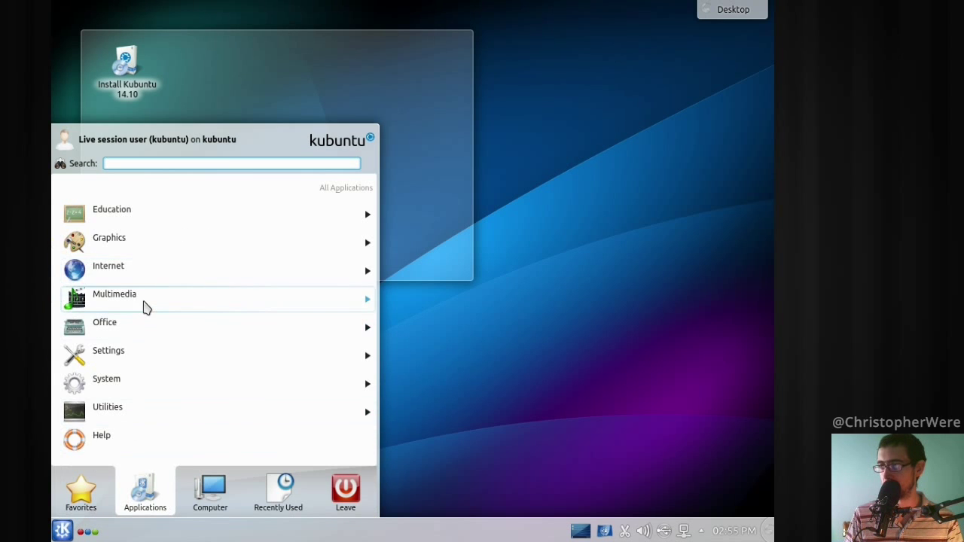
{"action": "left_click", "coordinate": [125, 328]}
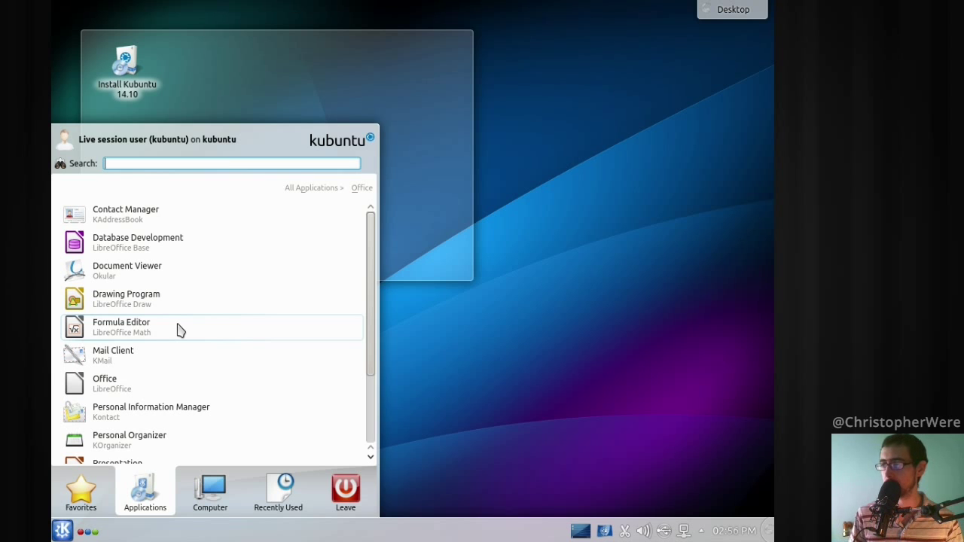
{"action": "mouse_move", "coordinate": [377, 303]}
{"action": "left_mouse_down"}
{"action": "mouse_move", "coordinate": [383, 390]}
{"action": "mouse_move", "coordinate": [394, 296]}
{"action": "left_mouse_up"}
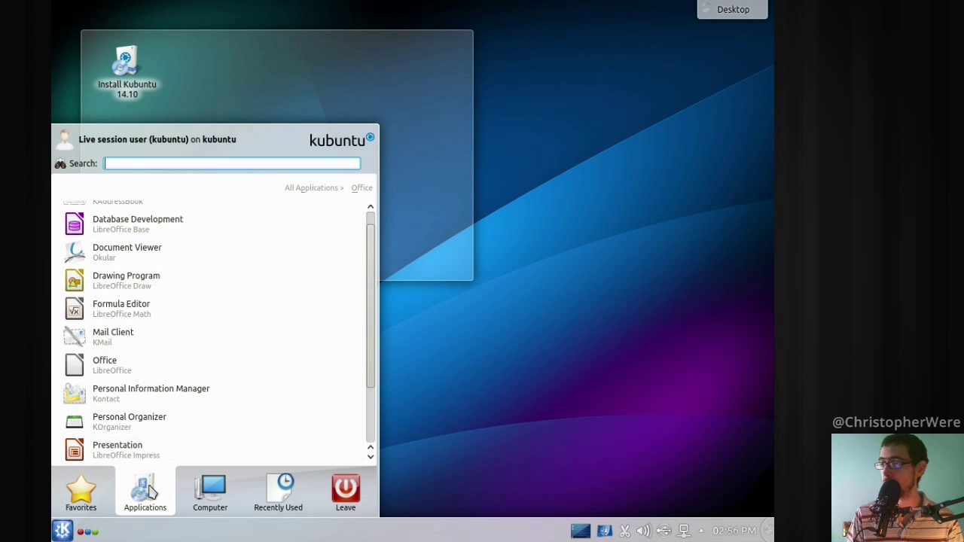
- Return to All Applications and open the Settings category, listing Input Method and System Settings
{"action": "mouse_move", "coordinate": [197, 494]}
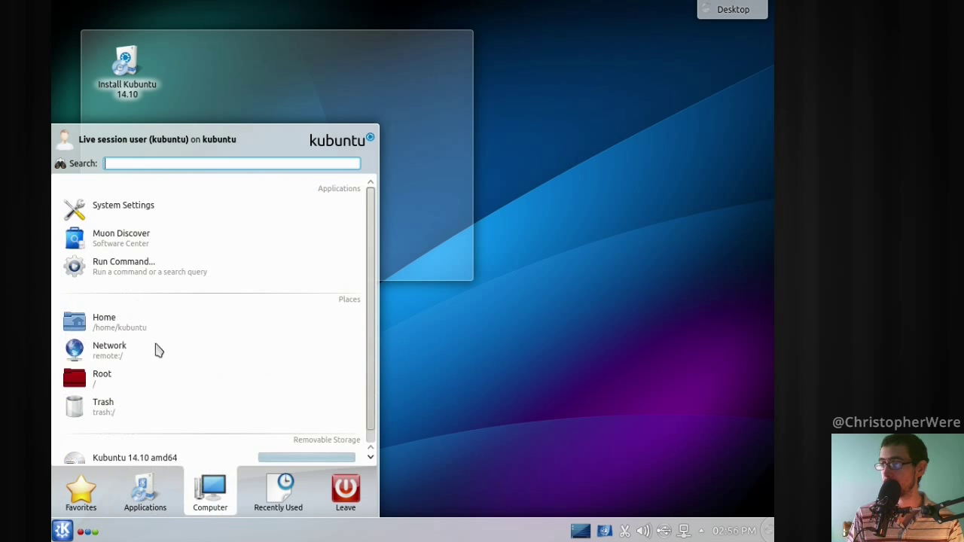
{"action": "mouse_move", "coordinate": [161, 504]}
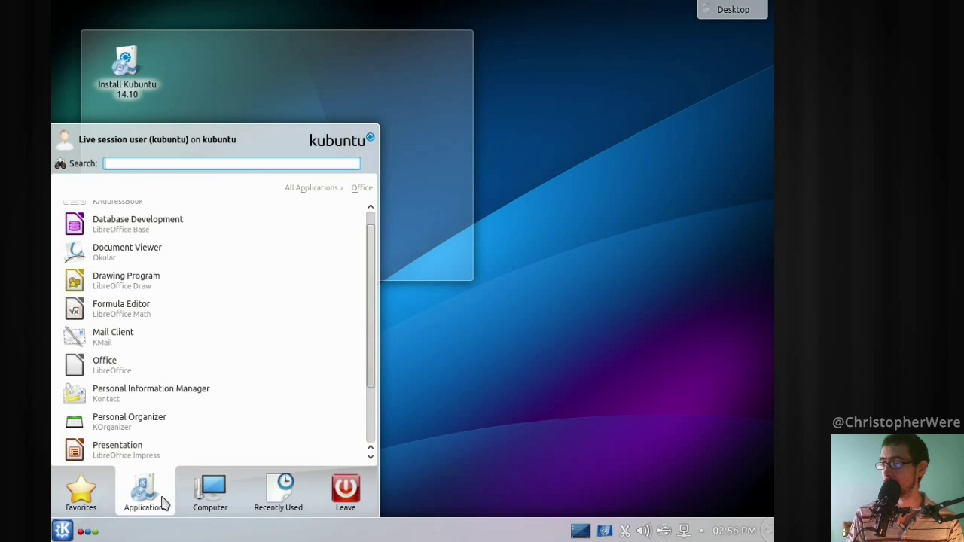
{"action": "left_click", "coordinate": [323, 189]}
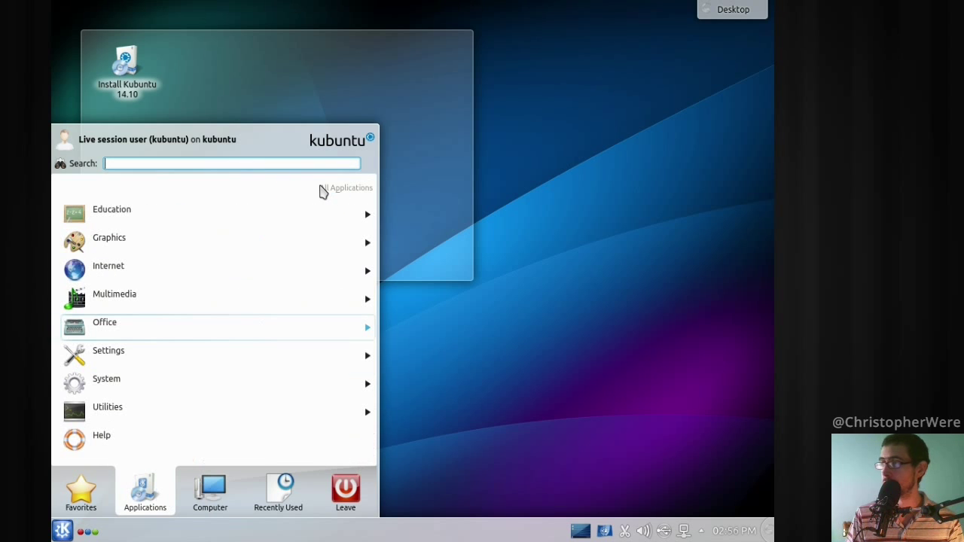
{"action": "left_click", "coordinate": [218, 364]}
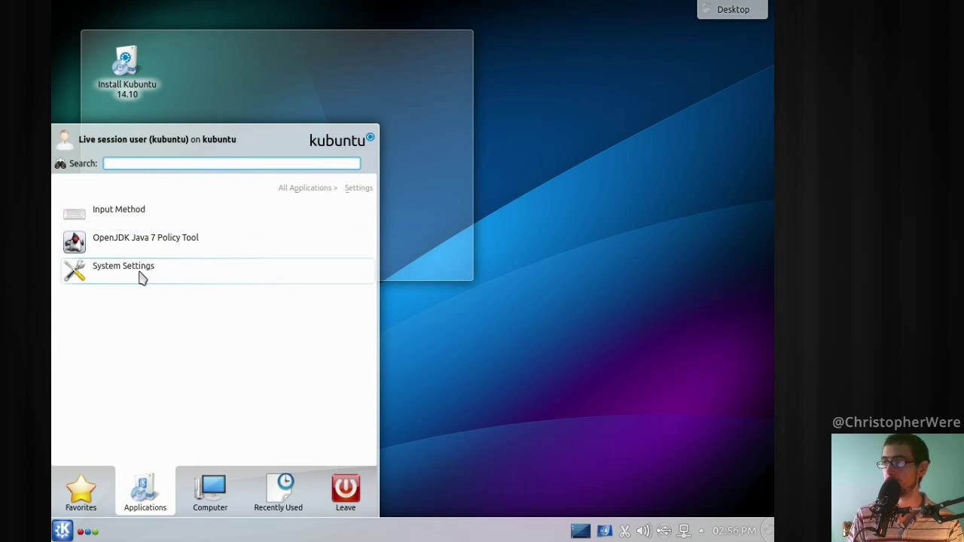
- Launch System Settings, scroll its category overview, and move the window down and right
{"action": "left_click", "coordinate": [138, 269]}
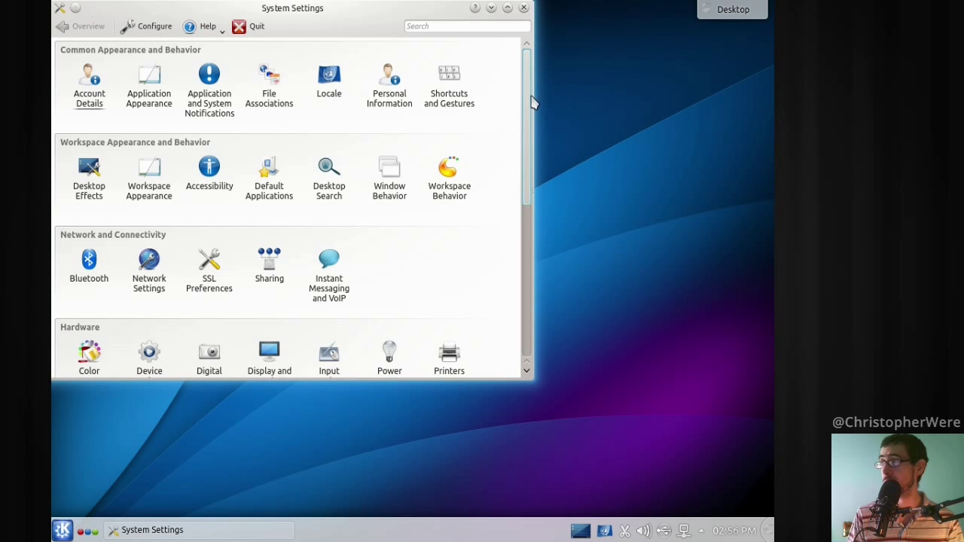
{"action": "left_click_drag", "start_coordinate": [532, 102], "coordinate": [547, 82]}
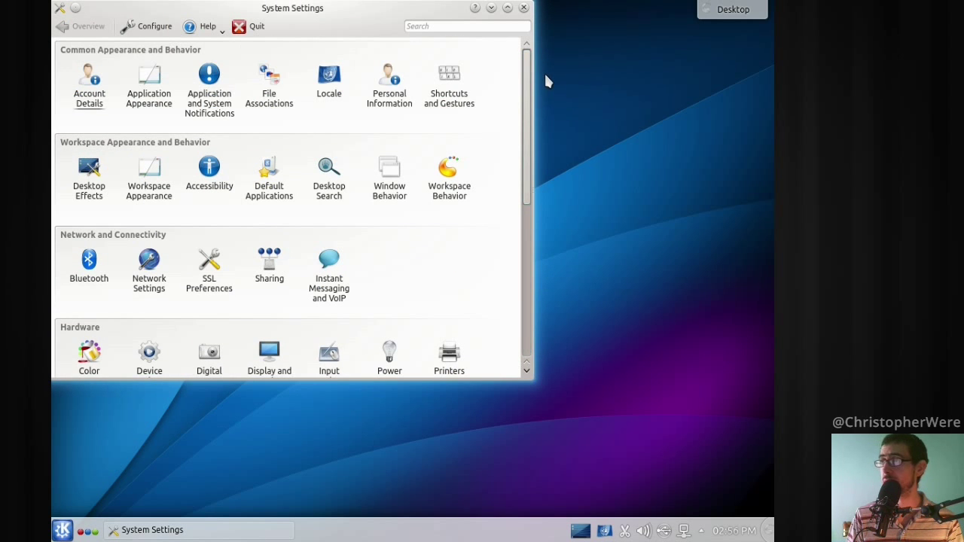
{"action": "left_click_drag", "start_coordinate": [359, 7], "coordinate": [452, 73]}
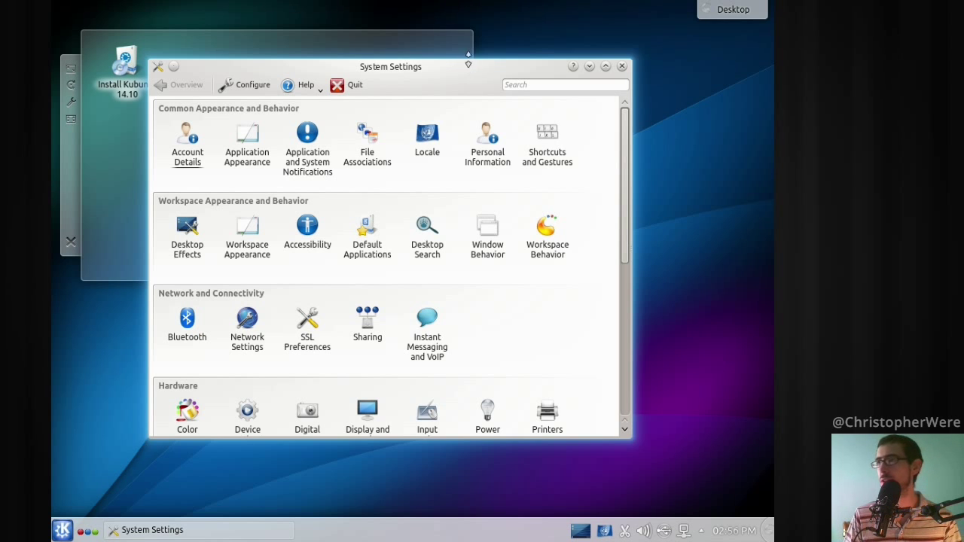
{"action": "left_click", "coordinate": [622, 66]}
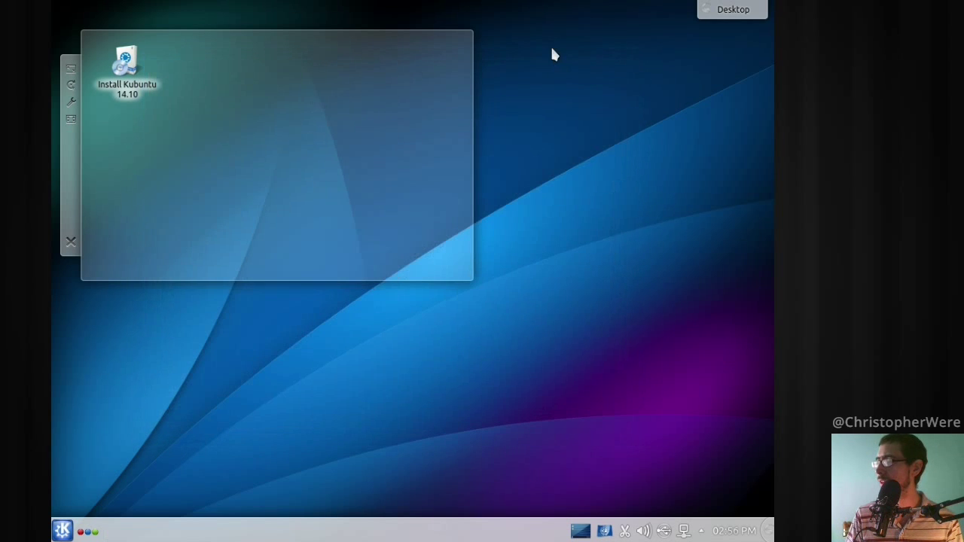
{"action": "left_click", "coordinate": [768, 532]}
{"action": "left_click", "coordinate": [551, 486]}
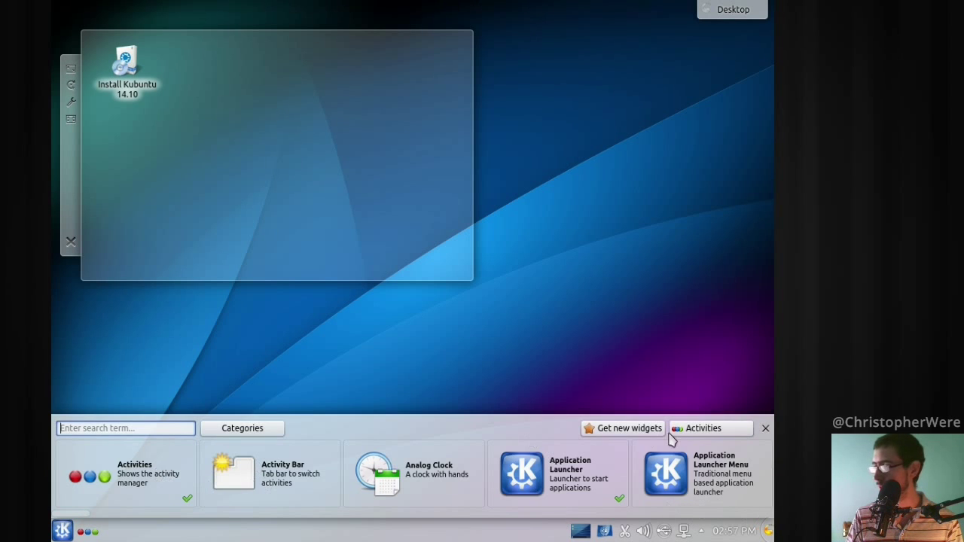
{"action": "mouse_move", "coordinate": [697, 469]}
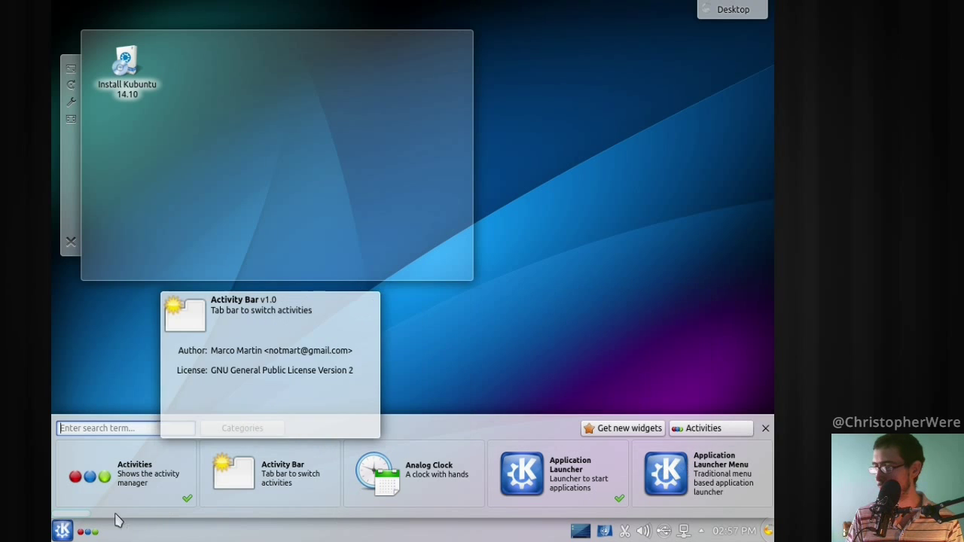
{"action": "left_click_drag", "start_coordinate": [94, 519], "coordinate": [635, 514]}
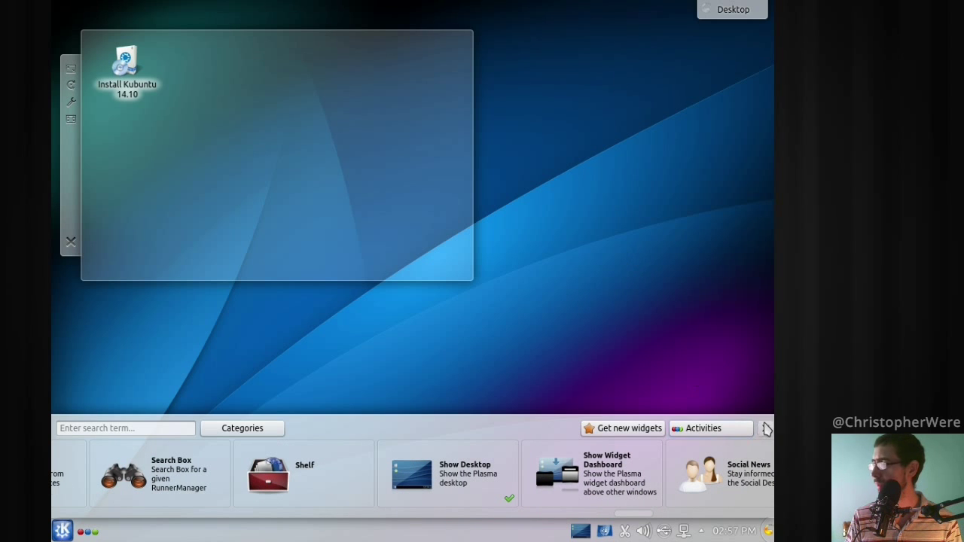
{"action": "left_click", "coordinate": [765, 428]}
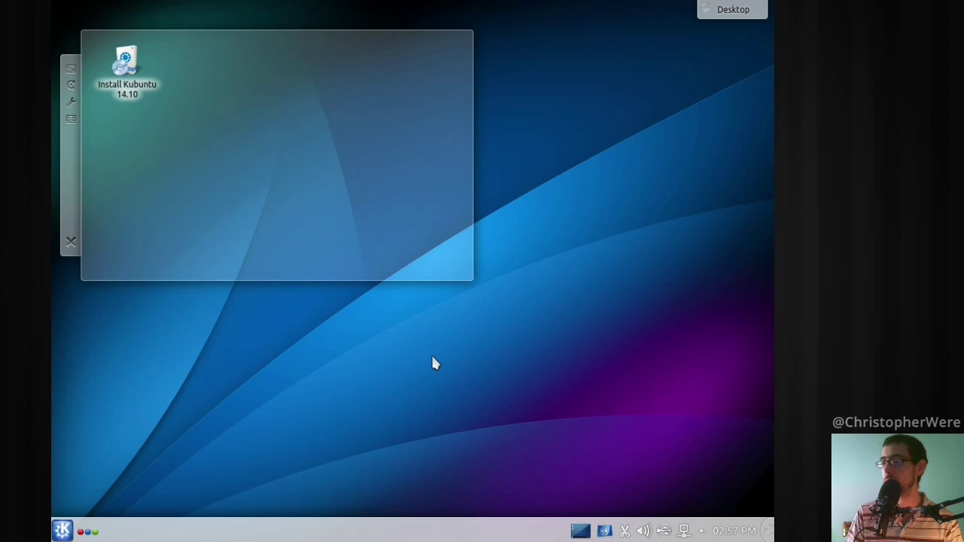
{"action": "left_click", "coordinate": [64, 531]}
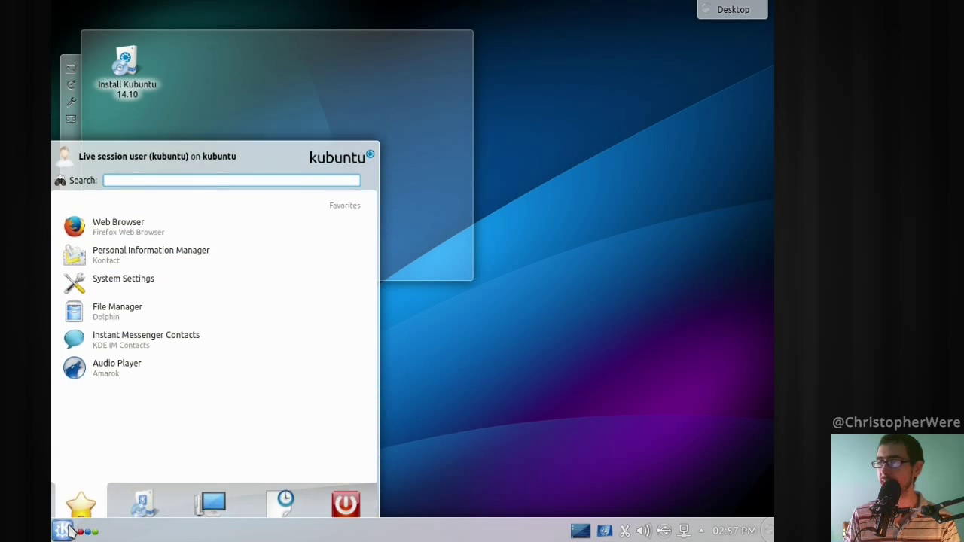
{"action": "left_click", "coordinate": [65, 531]}
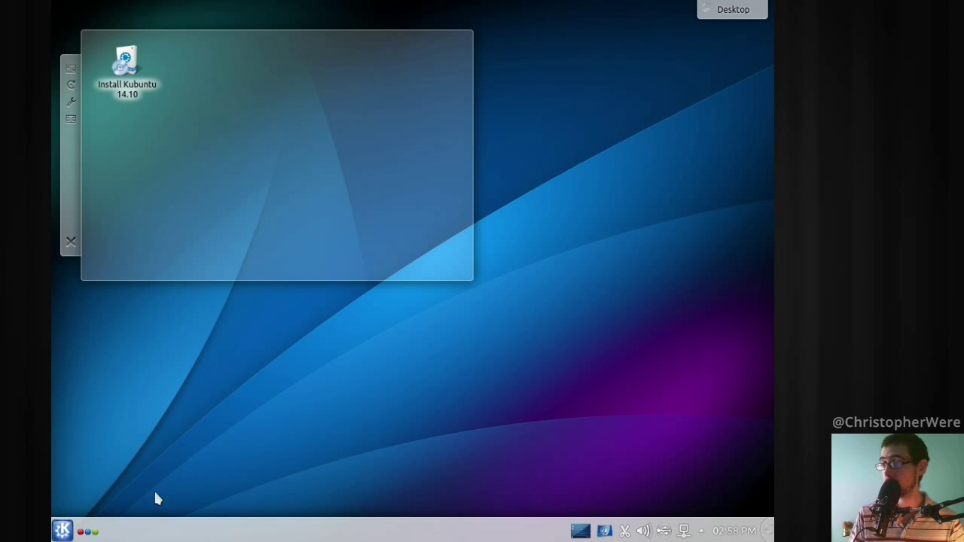
{"action": "left_click", "coordinate": [62, 532]}
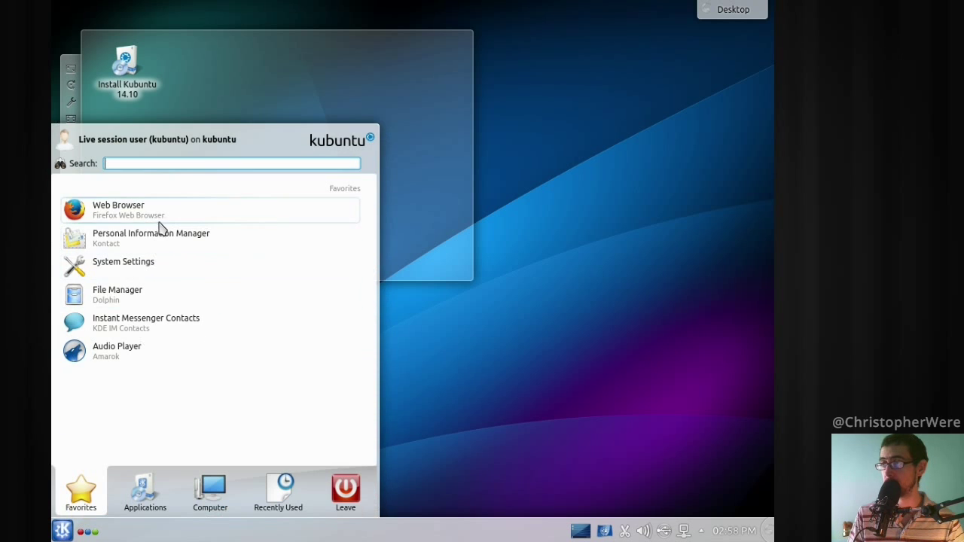
{"action": "left_click", "coordinate": [150, 303]}
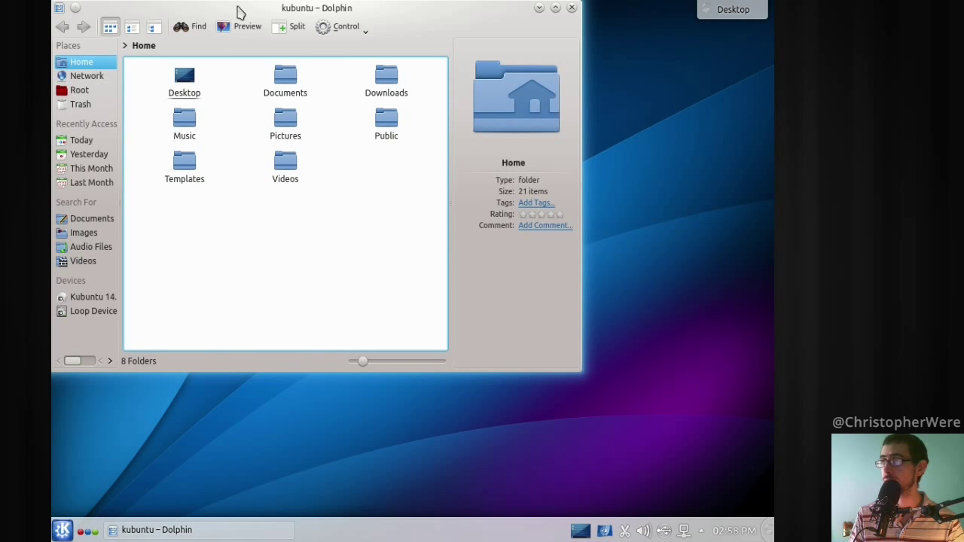
{"action": "left_click_drag", "start_coordinate": [241, 9], "coordinate": [333, 67]}
{"action": "mouse_move", "coordinate": [424, 75]}
{"action": "left_mouse_down"}
{"action": "mouse_move", "coordinate": [430, 80]}
{"action": "mouse_move", "coordinate": [415, 76]}
{"action": "left_mouse_up"}
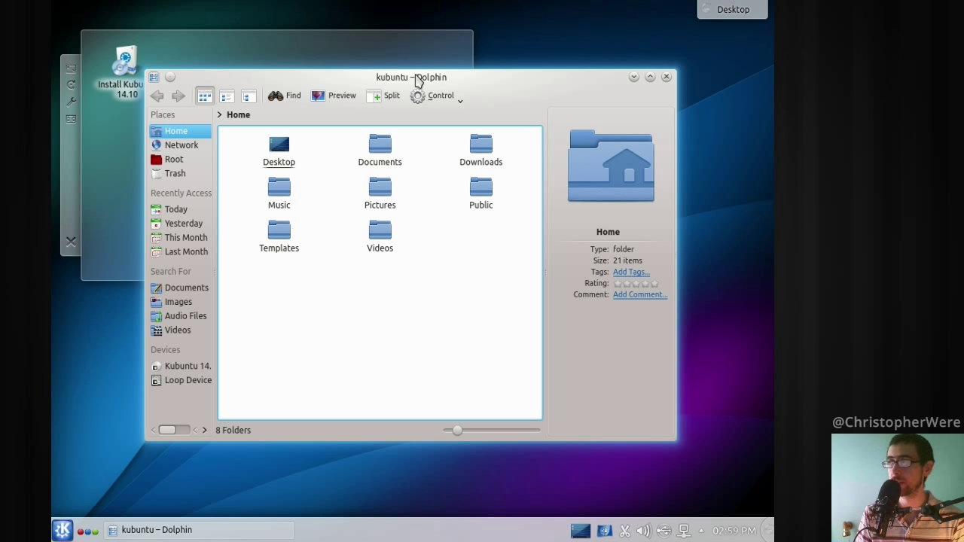
{"action": "mouse_move", "coordinate": [419, 80]}
{"action": "left_mouse_down"}
{"action": "mouse_move", "coordinate": [408, 82]}
{"action": "mouse_move", "coordinate": [433, 84]}
{"action": "left_mouse_up"}
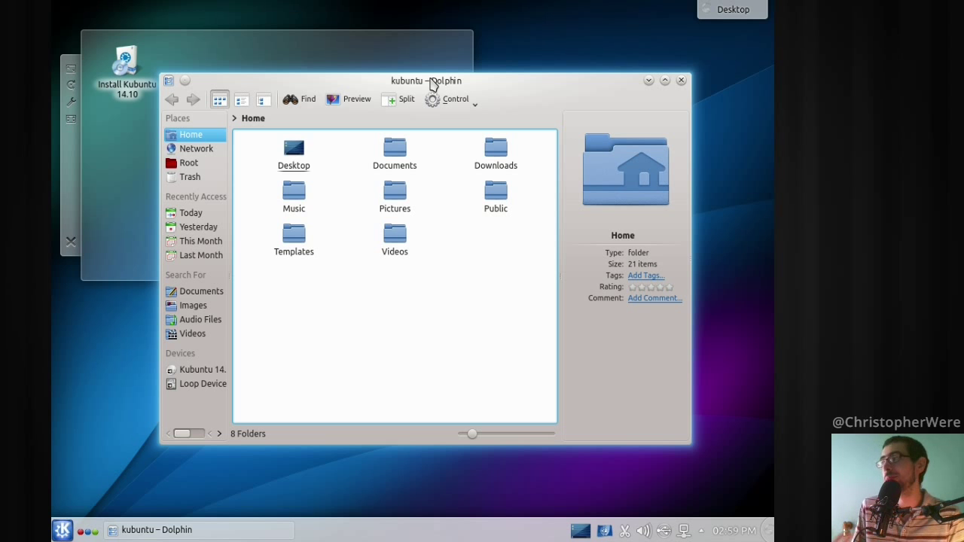
{"action": "left_click", "coordinate": [681, 79]}
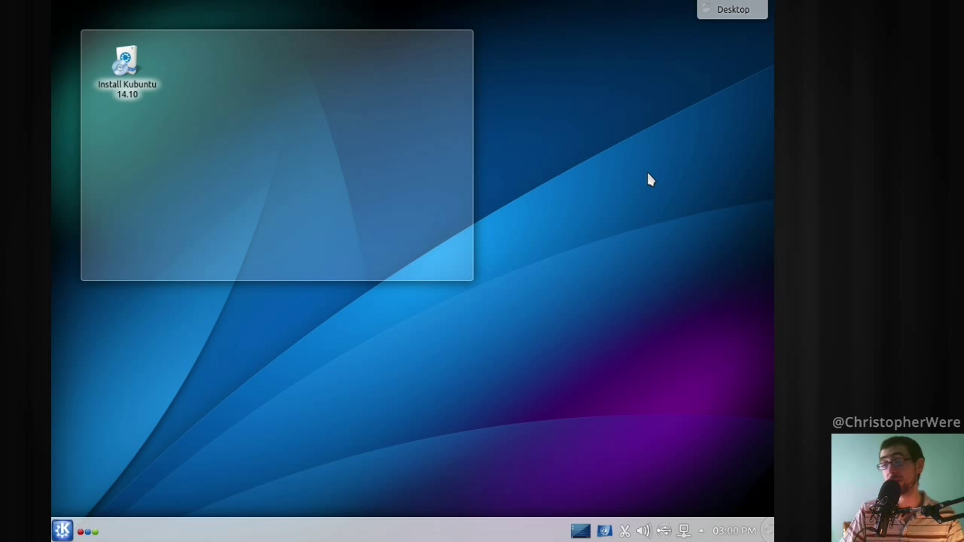
- Launch Mail Client (KMail) from the launcher's Internet application category
{"action": "left_click", "coordinate": [61, 531]}
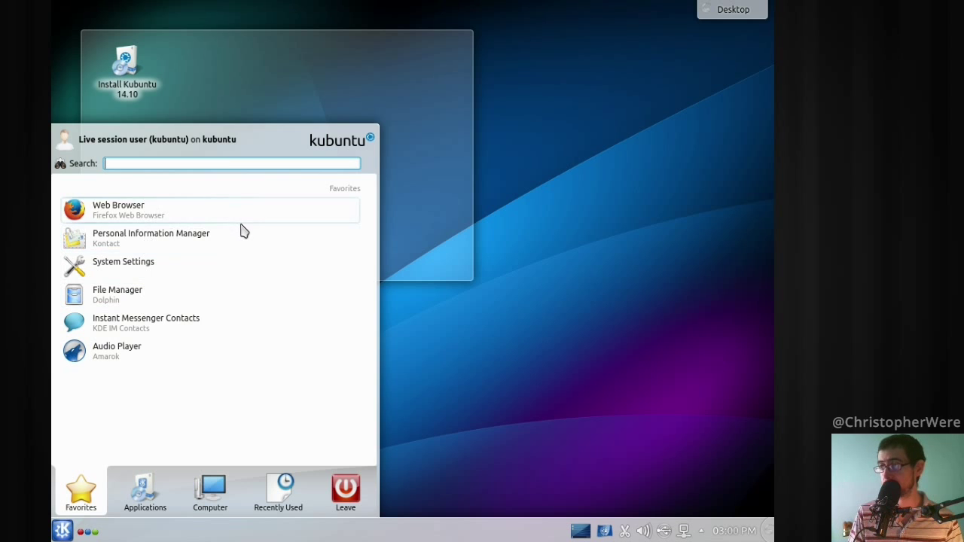
{"action": "left_click", "coordinate": [142, 488]}
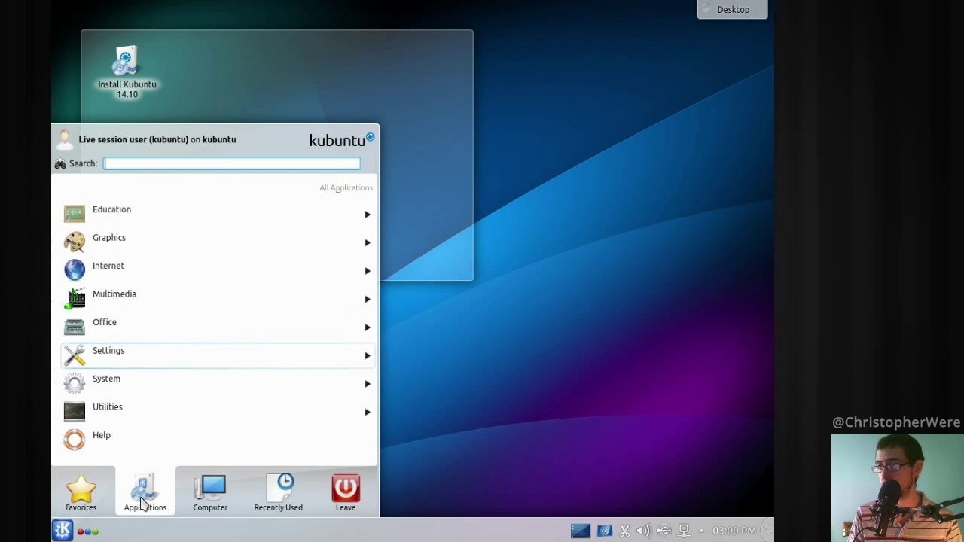
{"action": "left_click", "coordinate": [127, 274]}
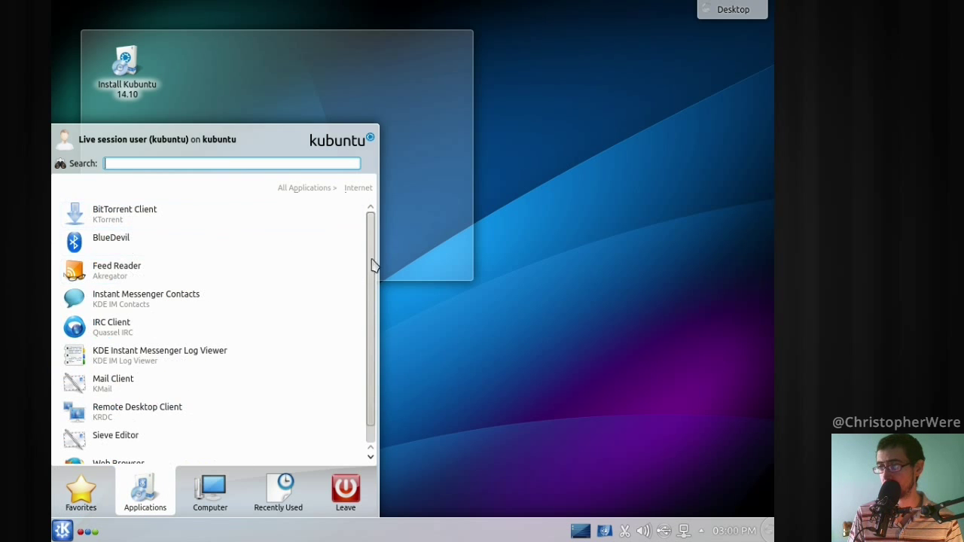
{"action": "scroll", "coordinate": [369, 254], "scroll_direction": "down", "scroll_amount": 1}
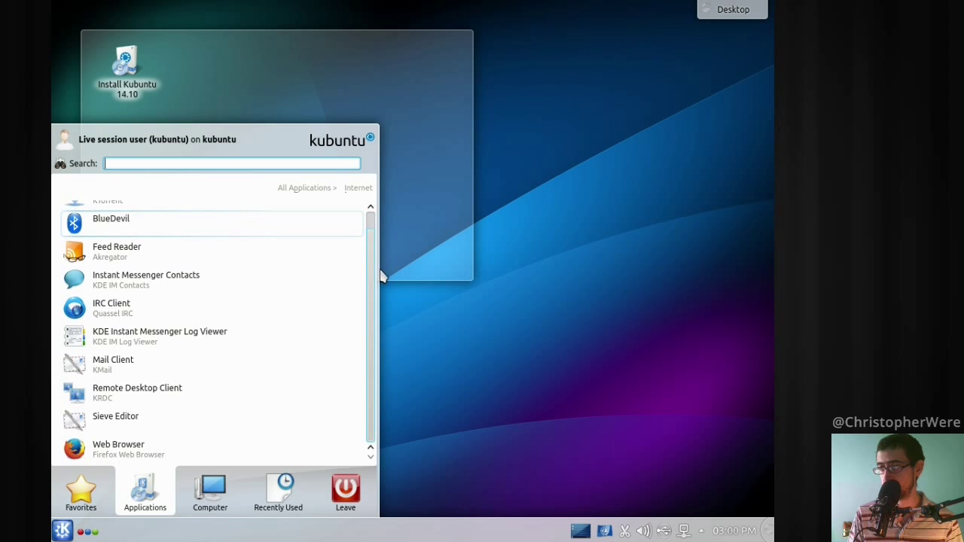
{"action": "scroll", "coordinate": [378, 260], "scroll_direction": "up", "scroll_amount": 1}
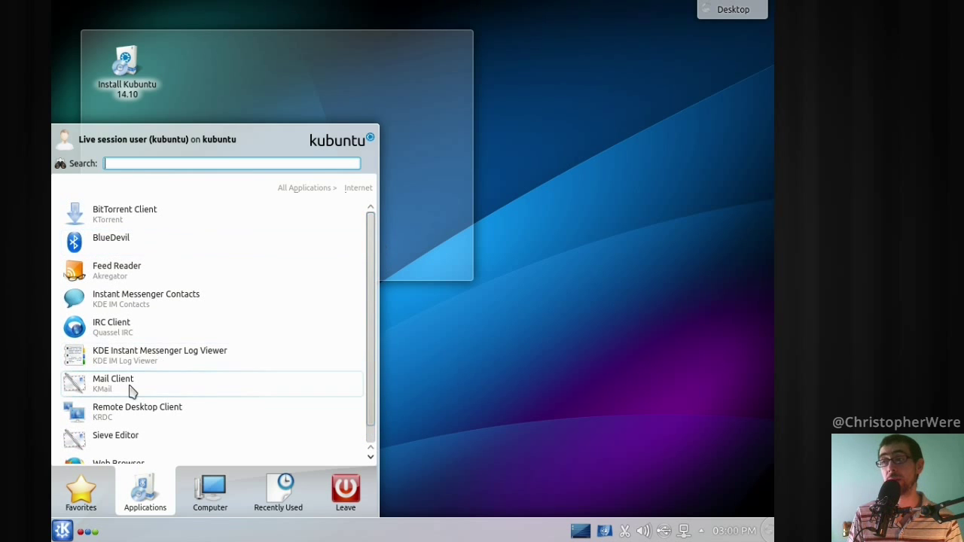
{"action": "left_click", "coordinate": [130, 390]}
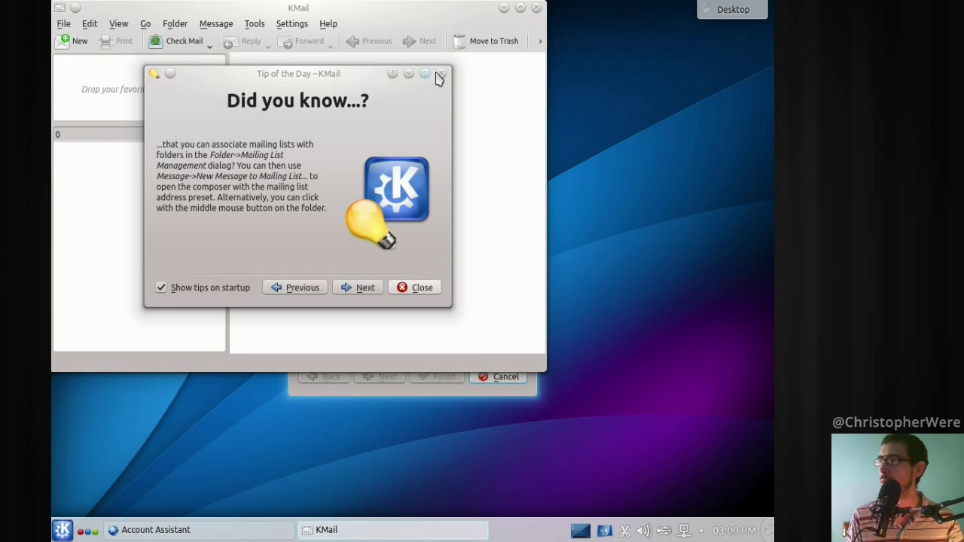
- Dismiss the Tip of the Day, browse the Edit and Message menus, then close KMail and its Account Assistant
{"action": "left_click", "coordinate": [442, 73]}
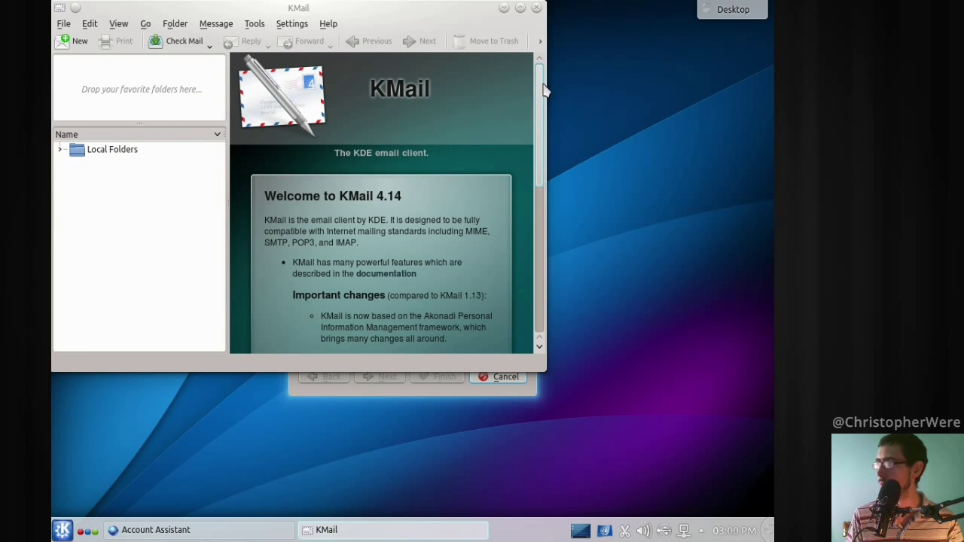
{"action": "left_click_drag", "start_coordinate": [544, 90], "coordinate": [552, 65]}
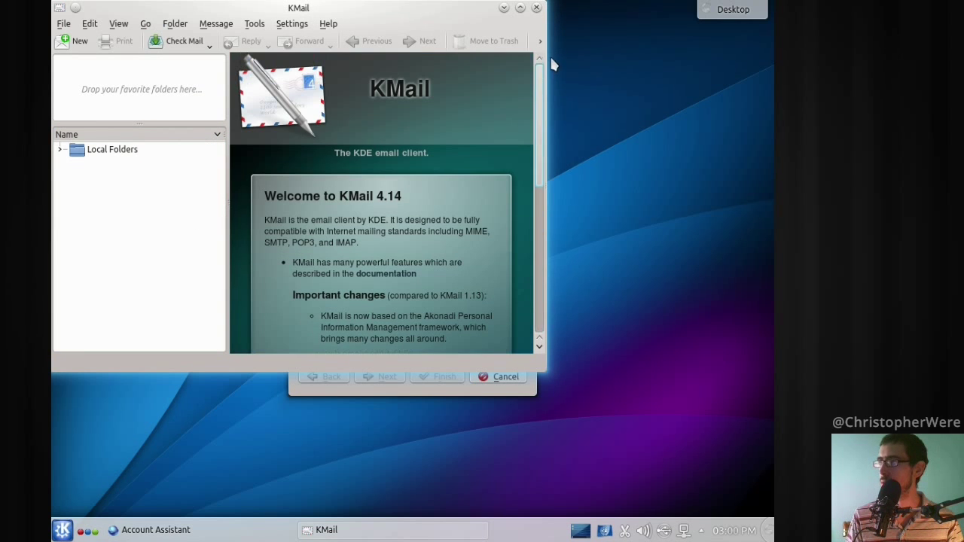
{"action": "left_click", "coordinate": [88, 25]}
{"action": "mouse_move", "coordinate": [67, 28]}
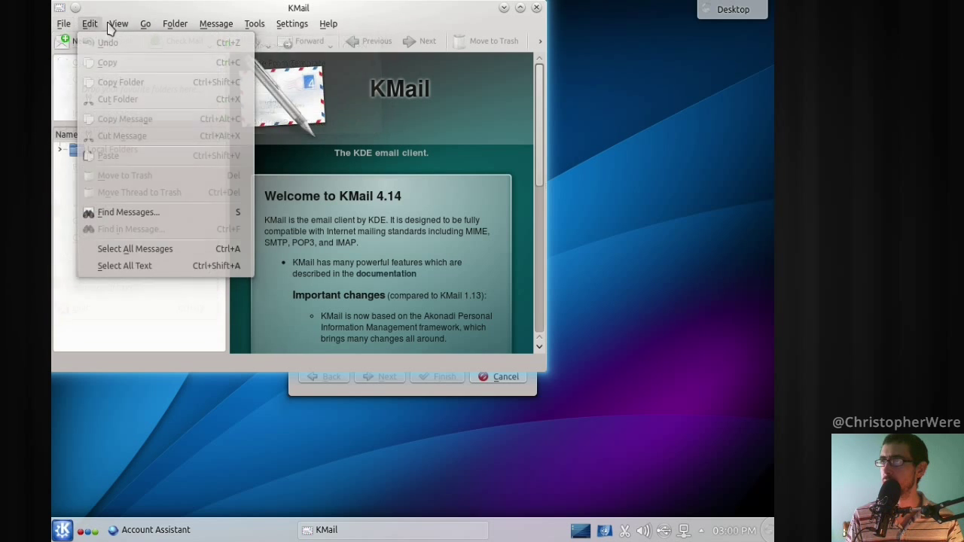
{"action": "mouse_move", "coordinate": [299, 25]}
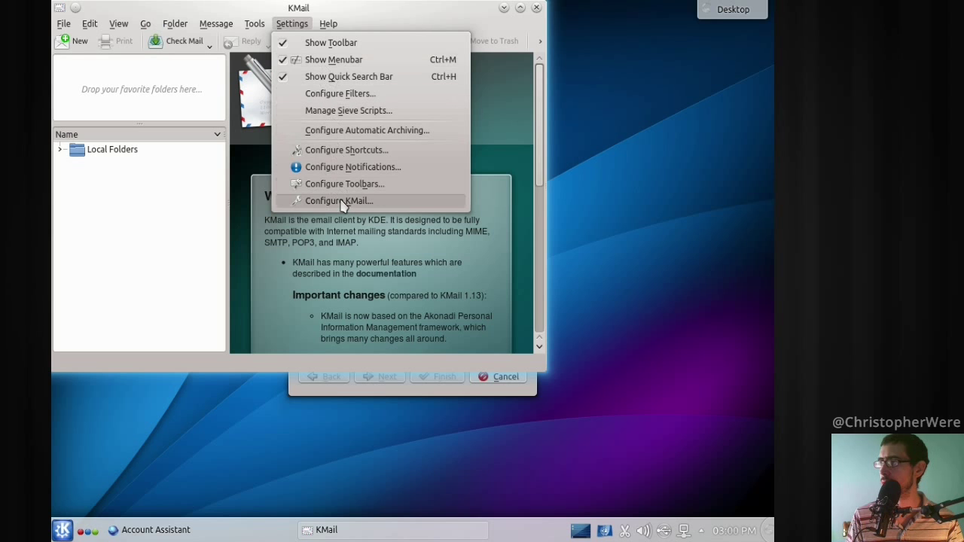
{"action": "left_click", "coordinate": [205, 25]}
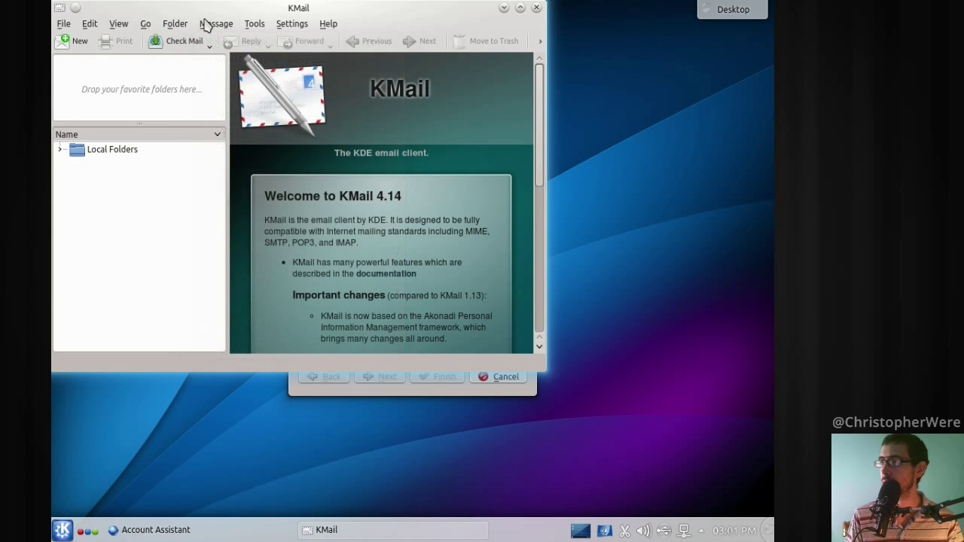
{"action": "left_click", "coordinate": [536, 8]}
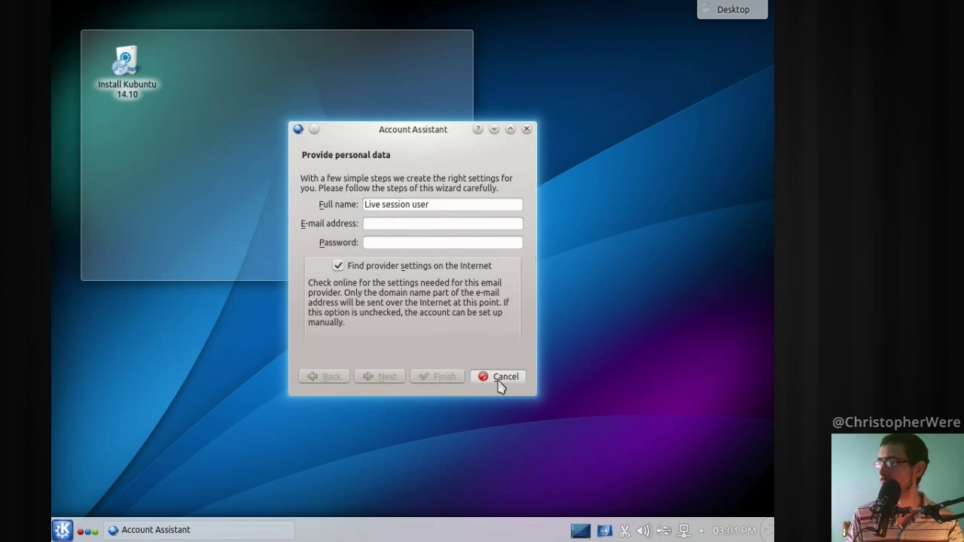
{"action": "left_click", "coordinate": [500, 379]}
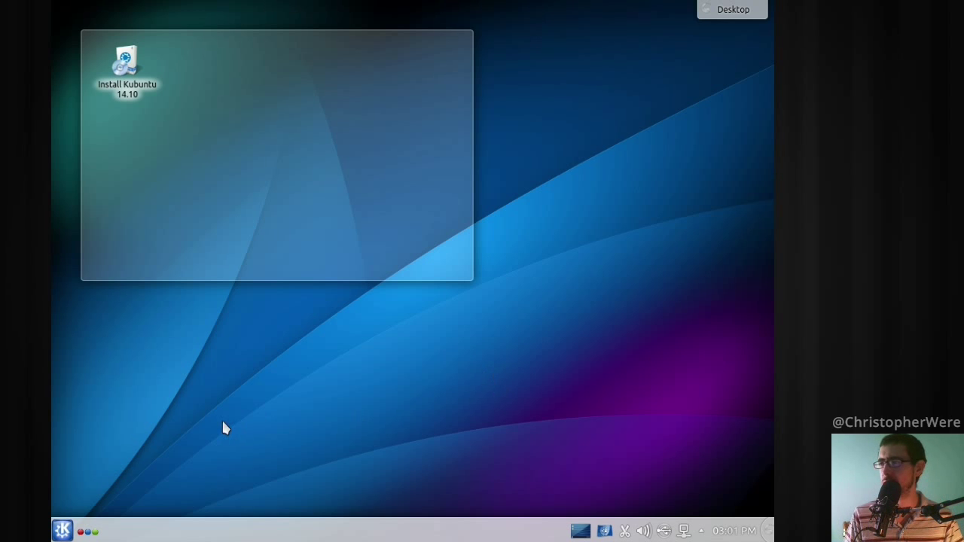
{"action": "left_click", "coordinate": [62, 531]}
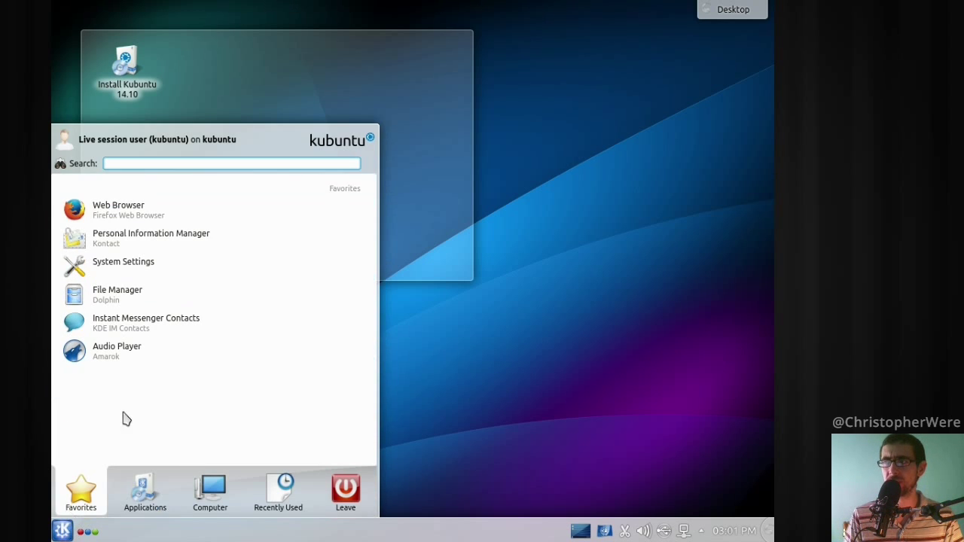
{"action": "left_click", "coordinate": [145, 491]}
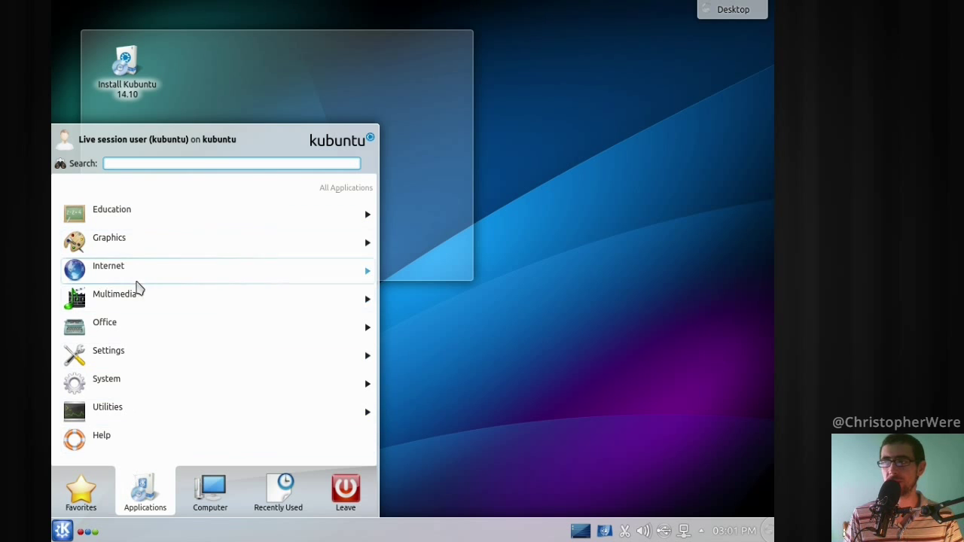
{"action": "left_click", "coordinate": [144, 324]}
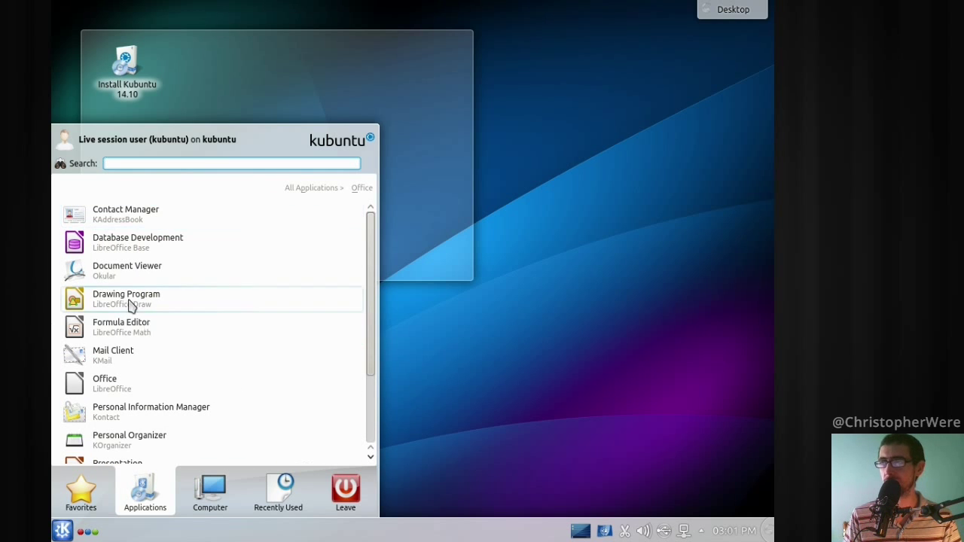
{"action": "left_click", "coordinate": [577, 303]}
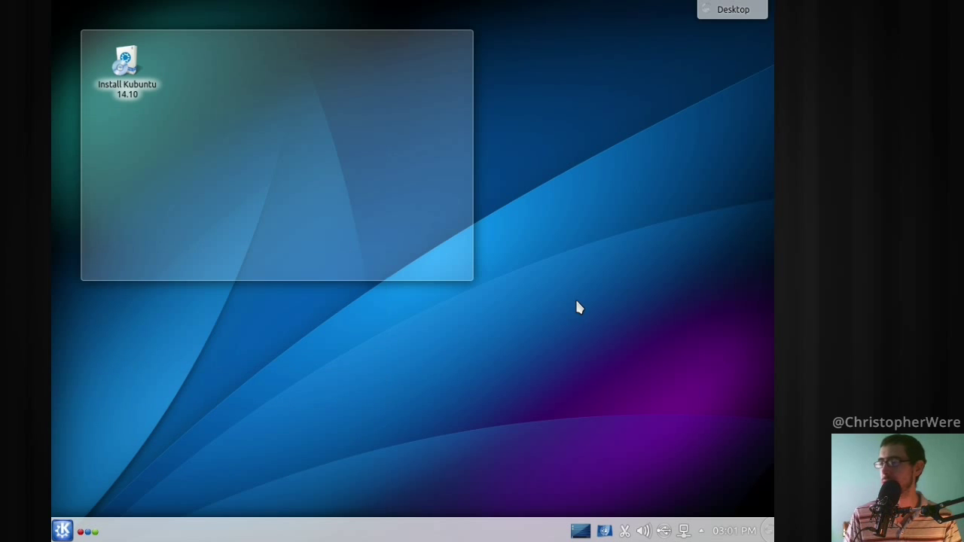